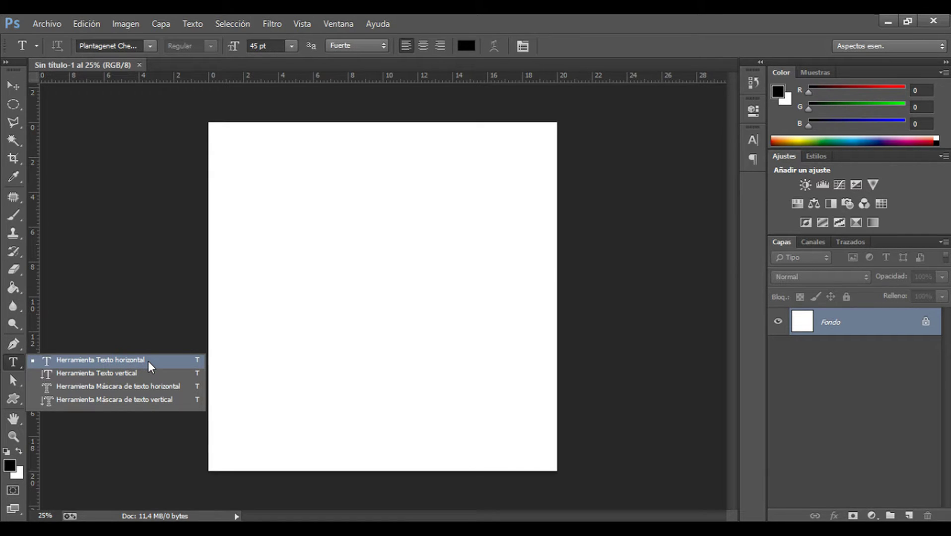
# Add horizontal point text near the middle of the canvas reading "casa jjdjdjden" with "jfjjnvnfjfjfj" on a second line
pyautogui.click(148, 361)
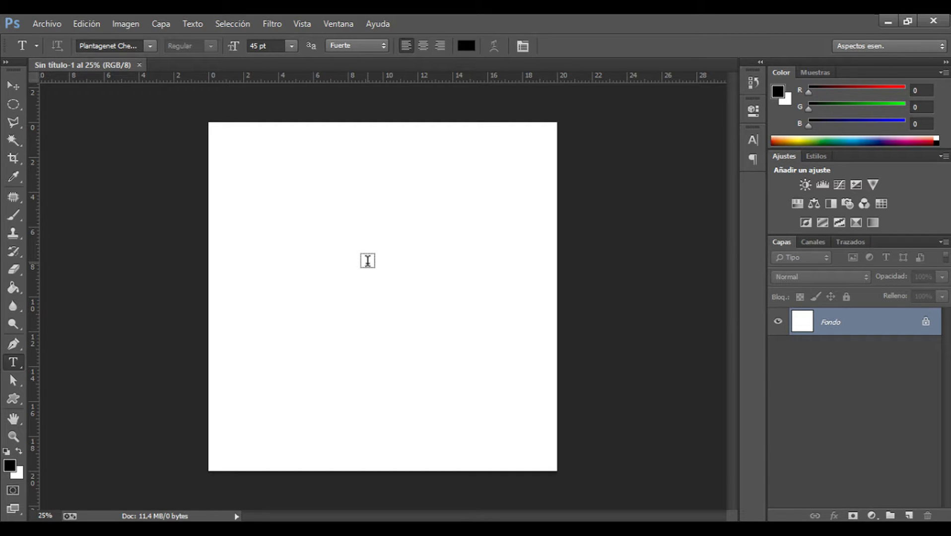
pyautogui.click(368, 260)
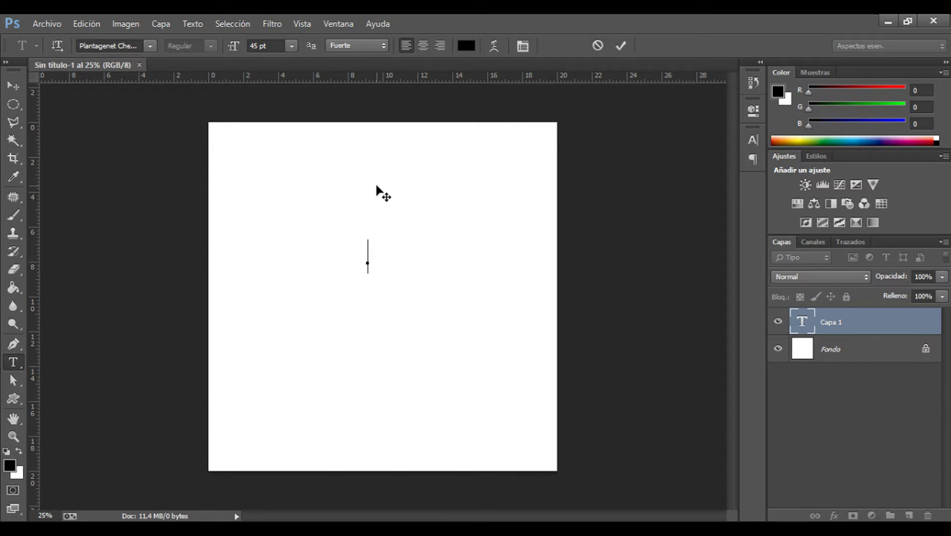
pyautogui.write('casa')
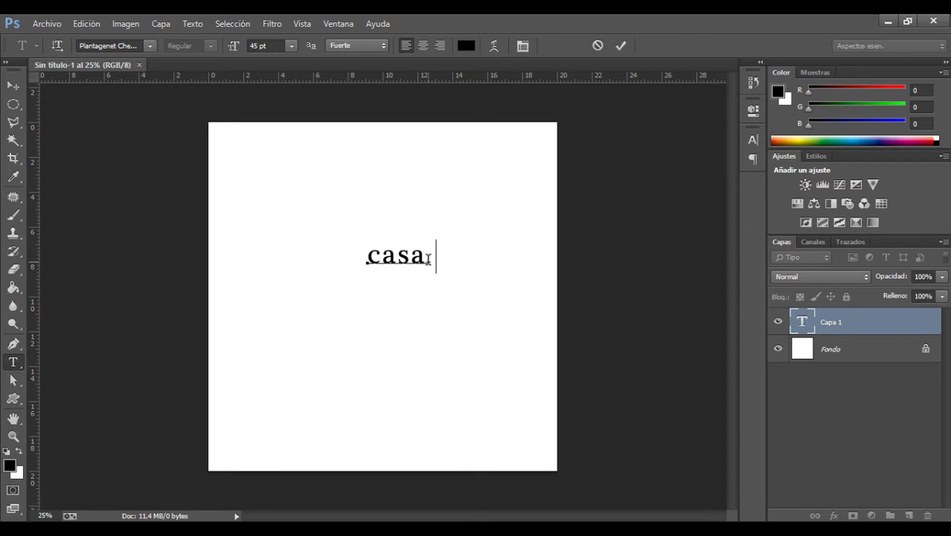
pyautogui.write('jjdjdjde')
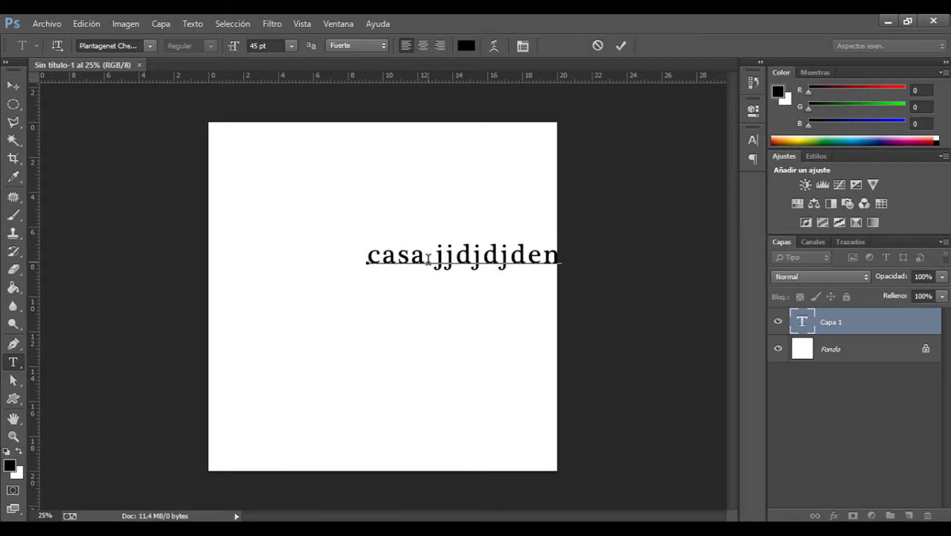
pyautogui.press('Return')
pyautogui.write('jfjjnvn')
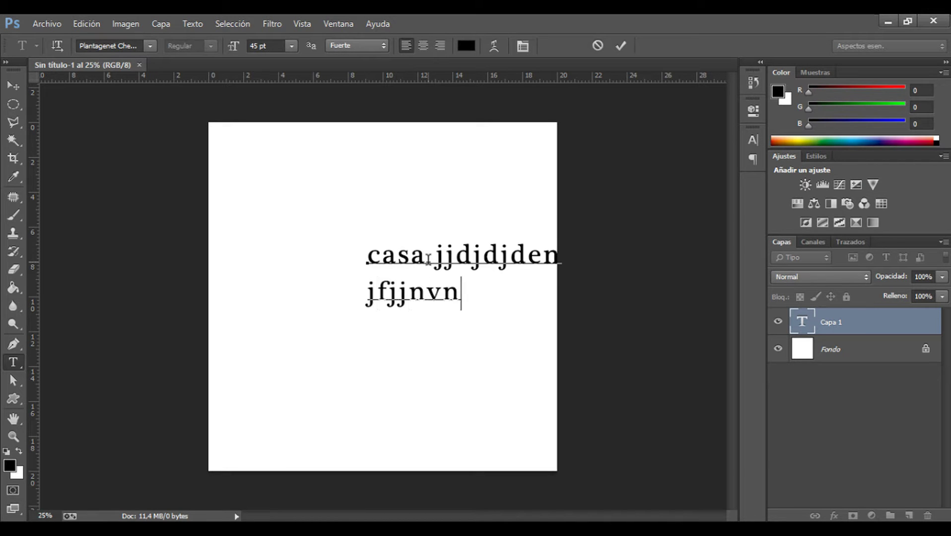
pyautogui.write('fjfjfj')
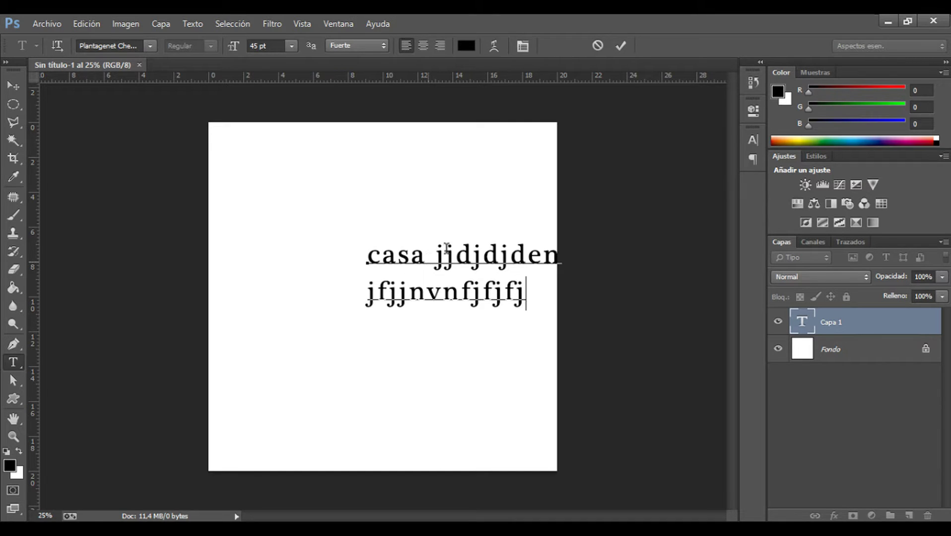
# Commit the two-line point text and delete its layer
pyautogui.click(804, 326)
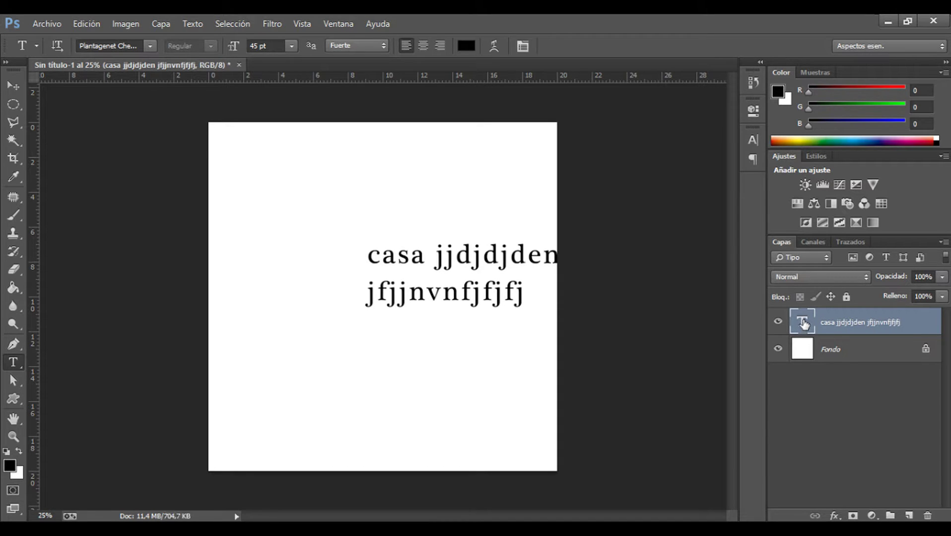
pyautogui.moveTo(804, 323); pyautogui.dragTo(929, 516)
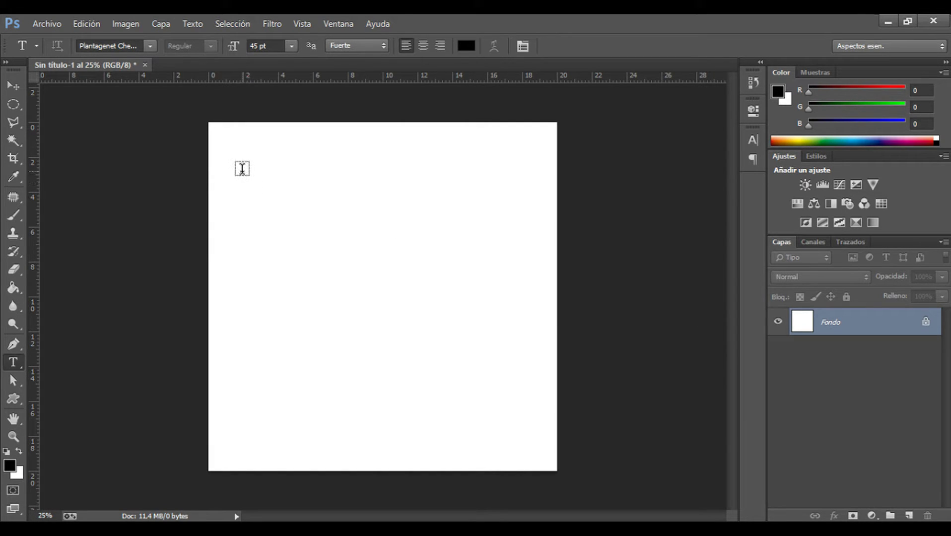
# Create a paragraph text box covering most of the canvas, fill it with filler text starting "casa casa", and commit it
pyautogui.moveTo(242, 168); pyautogui.dragTo(533, 437)
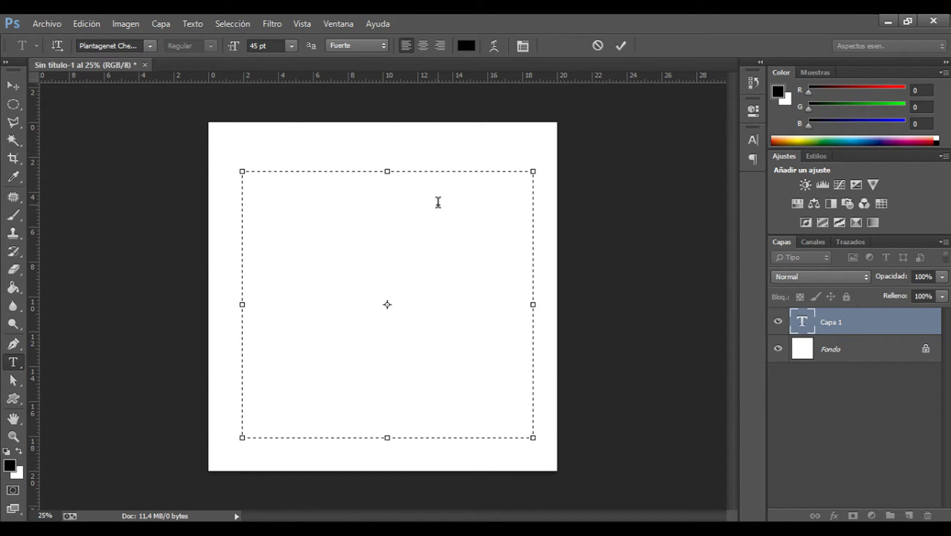
pyautogui.write('casa ca')
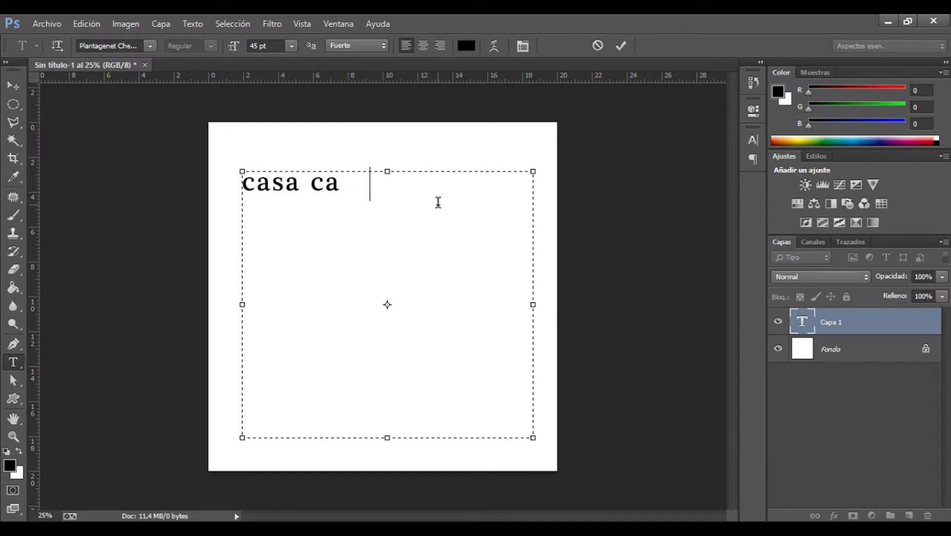
pyautogui.write('sa jfjfjfjff')
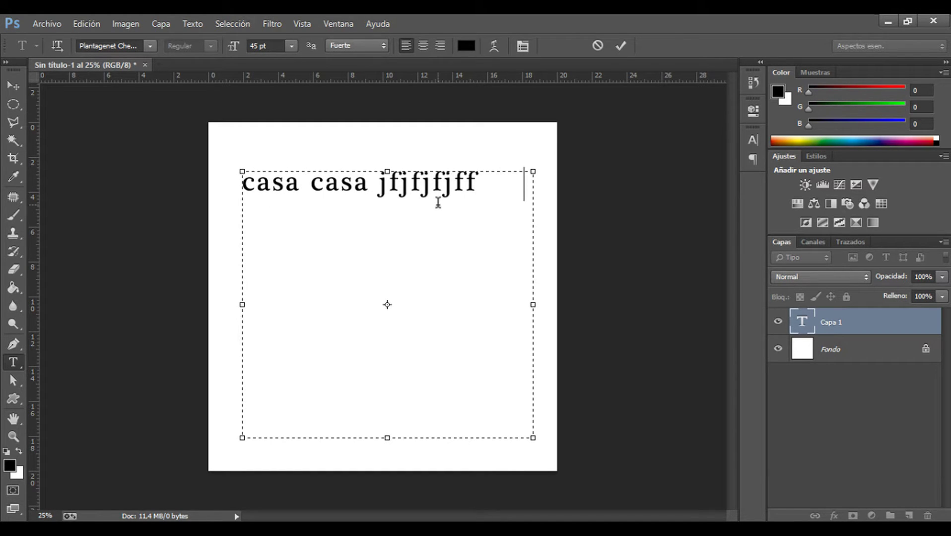
pyautogui.write('fffffffffjfjfjfjfj')
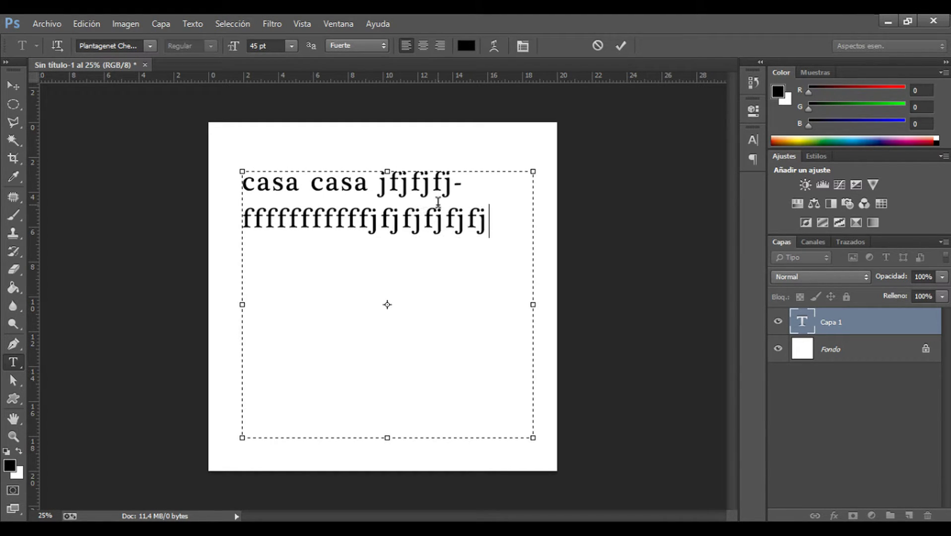
pyautogui.write('jff')
pyautogui.press('Return')
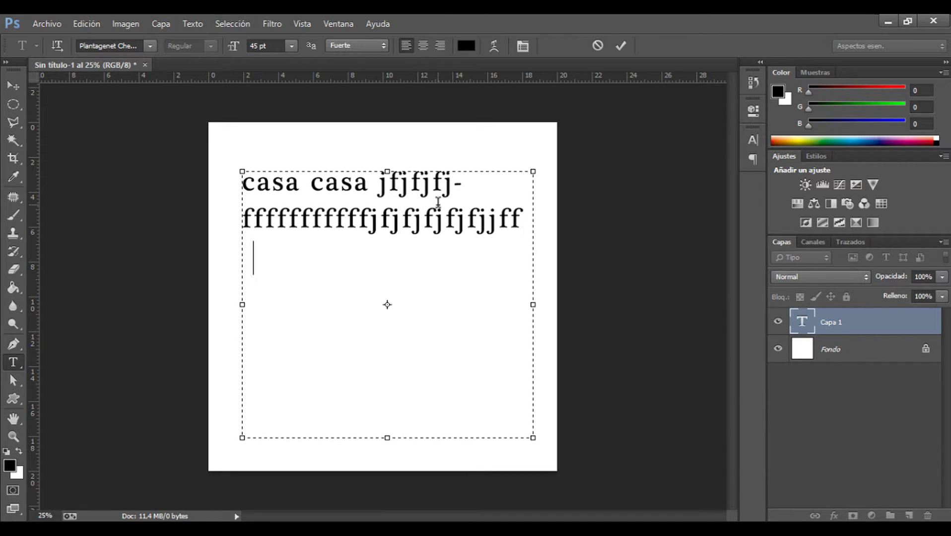
pyautogui.write('f fff')
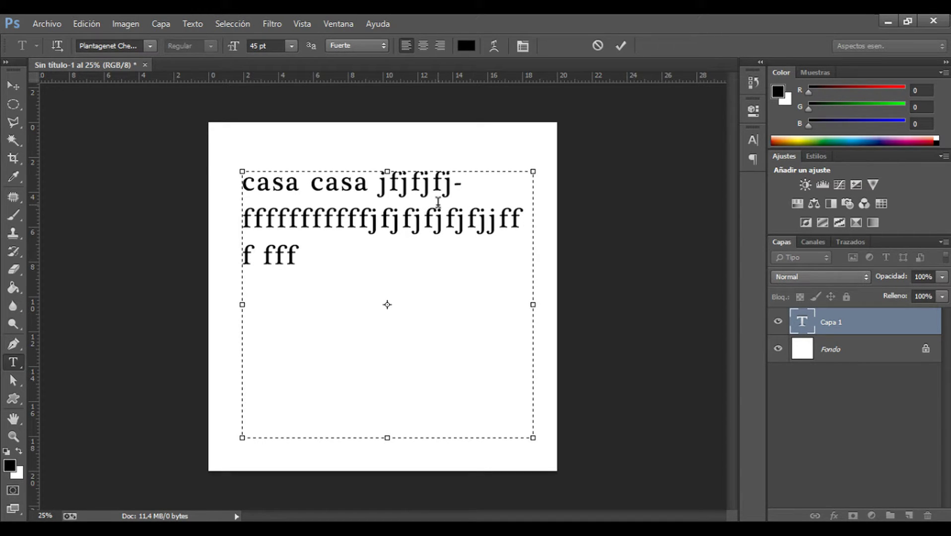
pyautogui.click(796, 330)
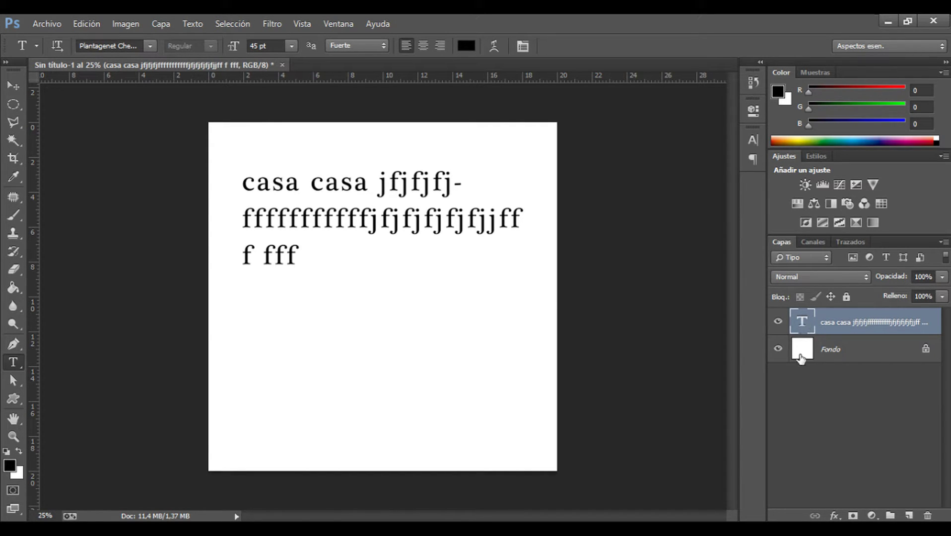
# Select all the text of the paragraph layer and change its font to Segoe Script
pyautogui.doubleClick(802, 325)
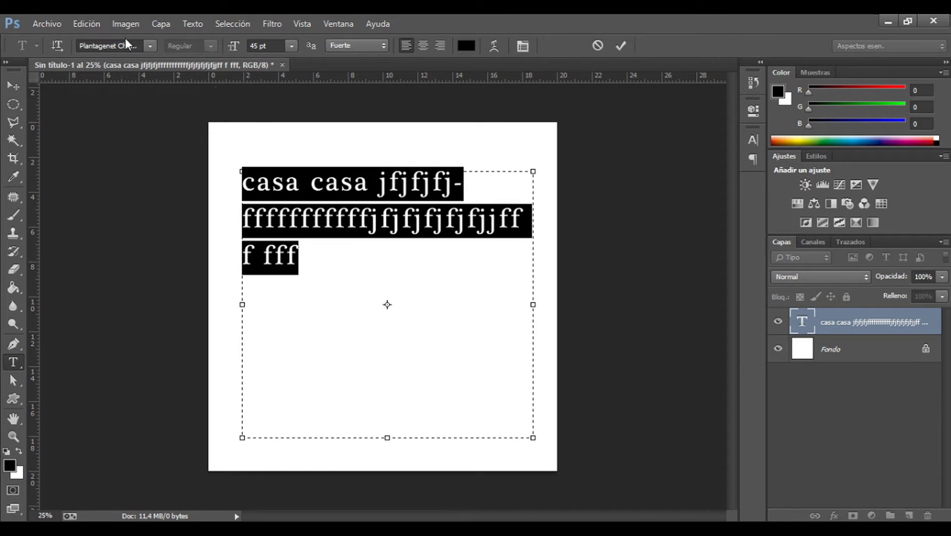
pyautogui.click(149, 45)
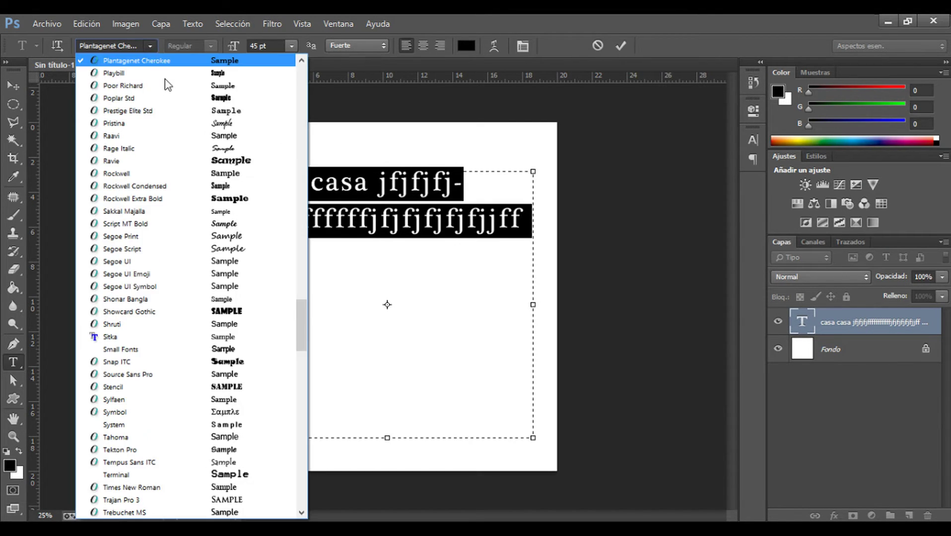
pyautogui.click(176, 248)
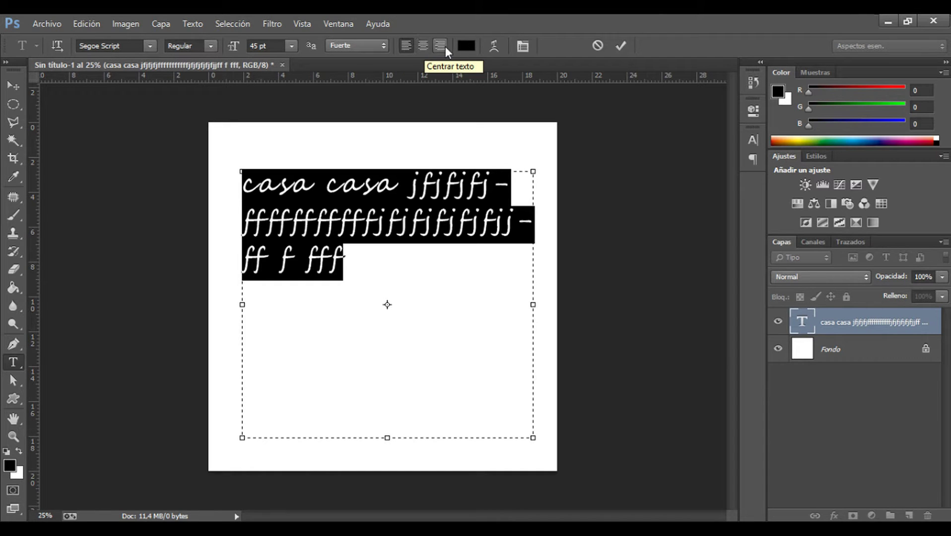
# Show the character settings and set the selected paragraph's font size to 36 pt
pyautogui.click(524, 43)
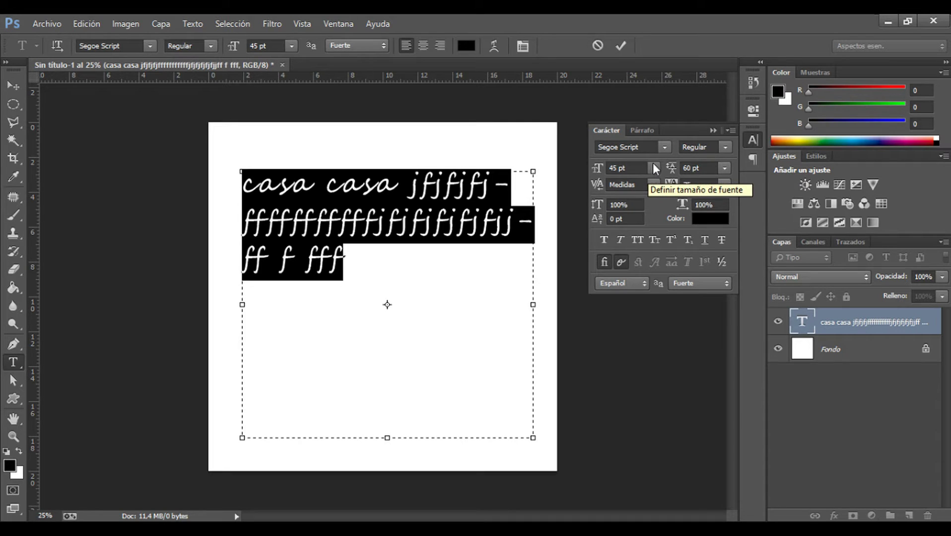
pyautogui.click(664, 147)
pyautogui.click(663, 149)
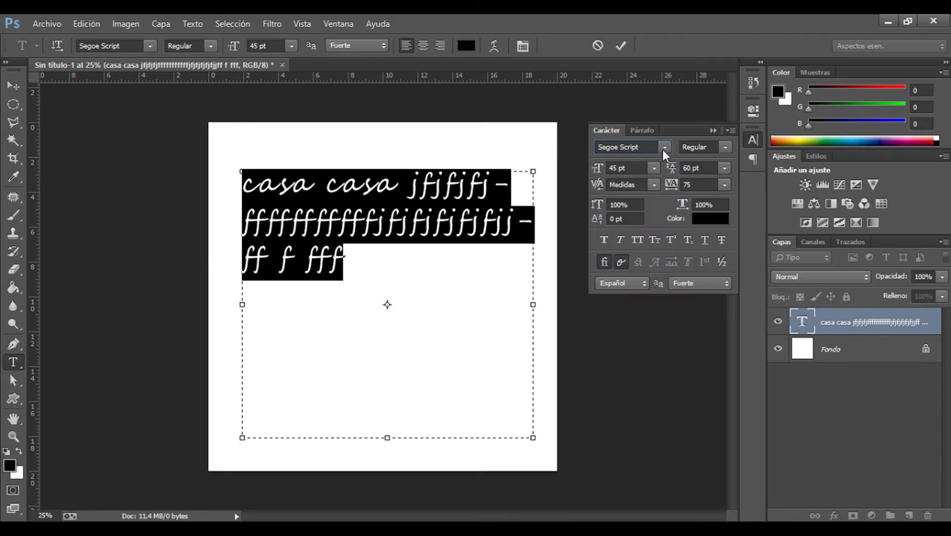
pyautogui.click(656, 168)
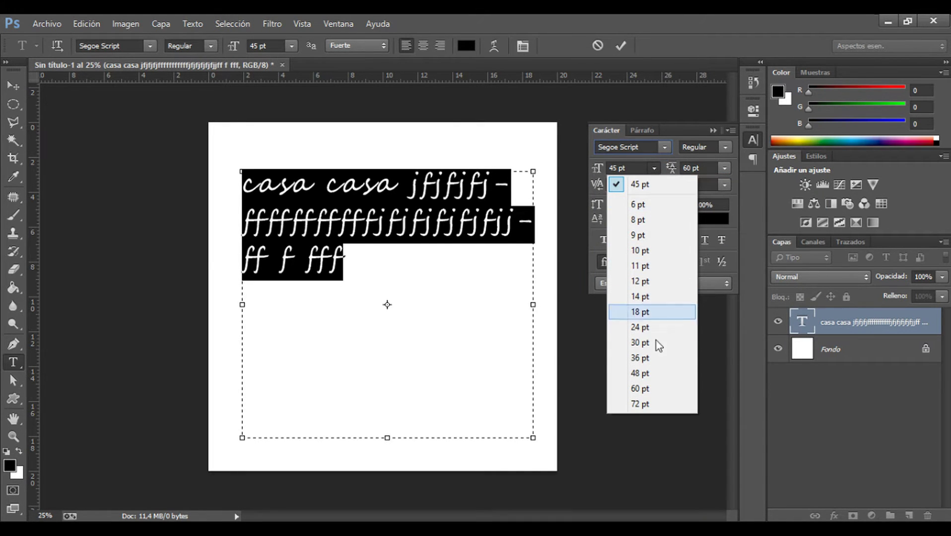
pyautogui.click(657, 358)
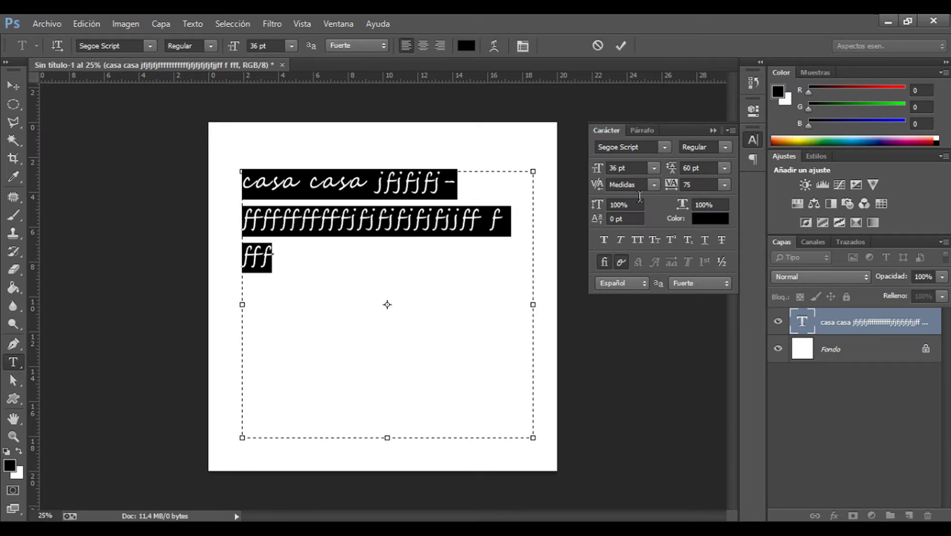
# Increase the font size of the selected paragraph to 40 pt
pyautogui.click(654, 169)
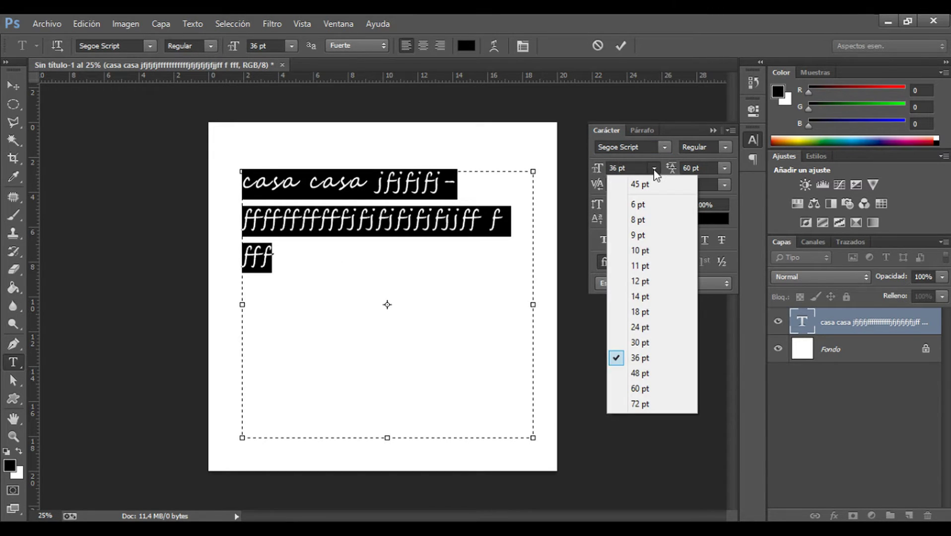
pyautogui.click(654, 169)
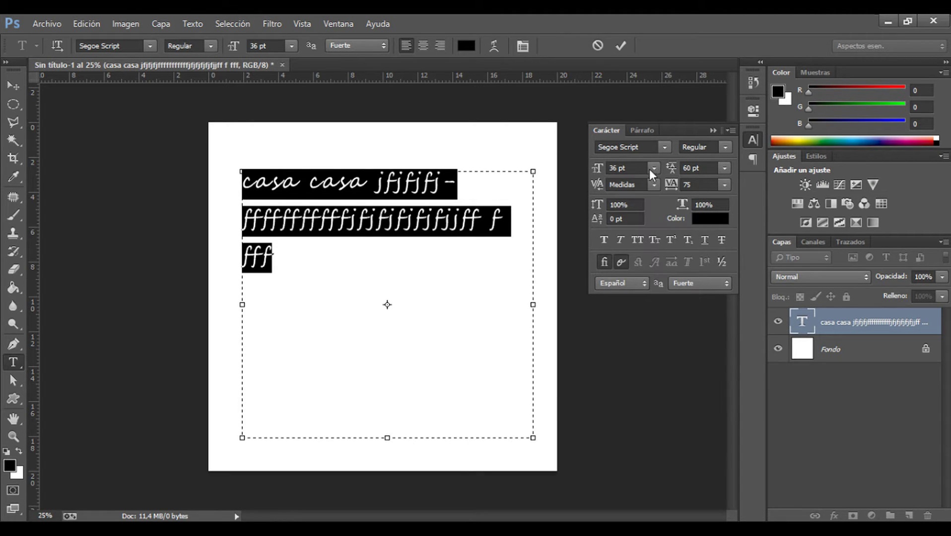
pyautogui.click(618, 167)
pyautogui.moveTo(598, 172); pyautogui.dragTo(632, 166)
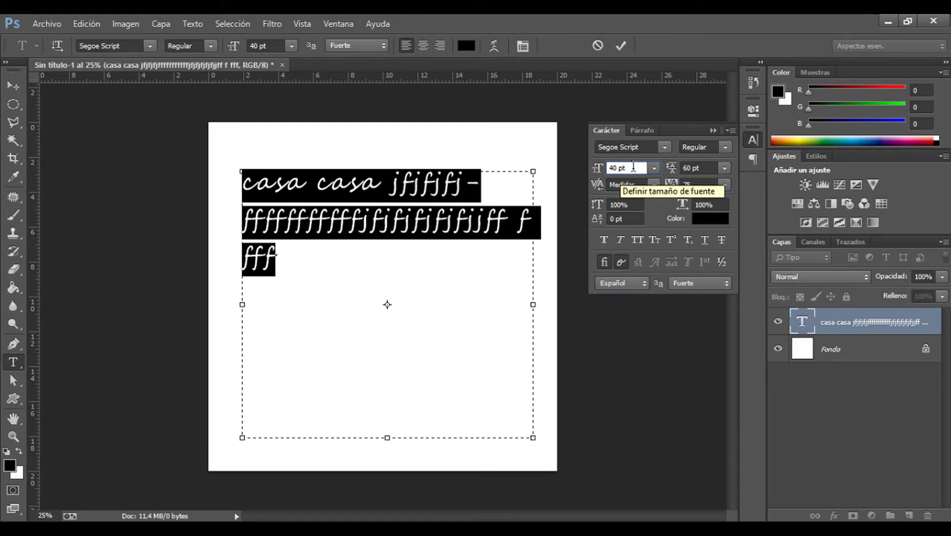
# Try a leading of 18 pt on the selected paragraph and settle on 48 pt
pyautogui.click(726, 168)
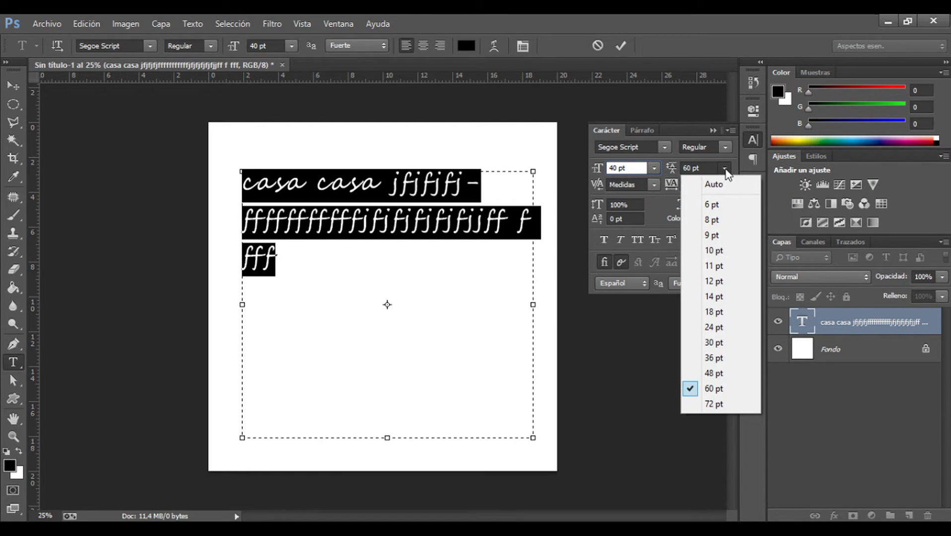
pyautogui.click(725, 167)
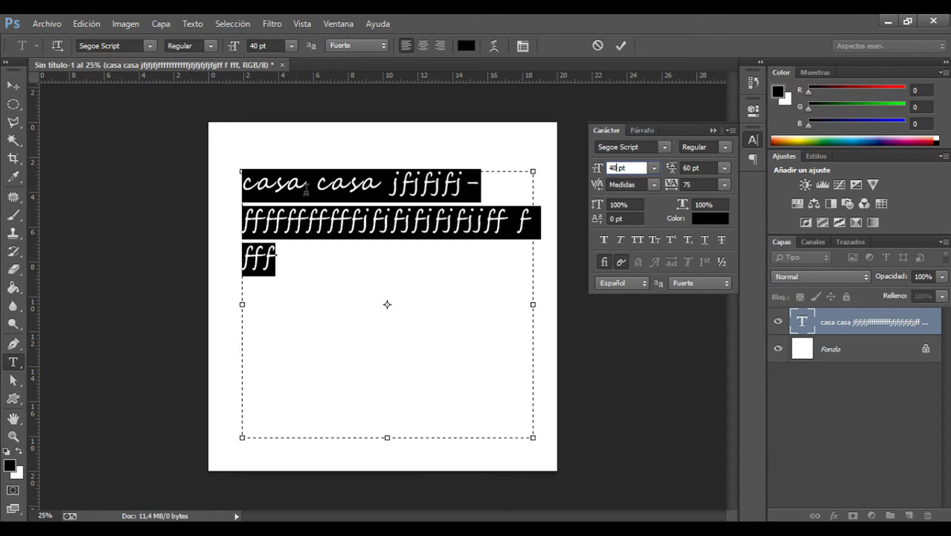
pyautogui.click(722, 168)
pyautogui.click(721, 311)
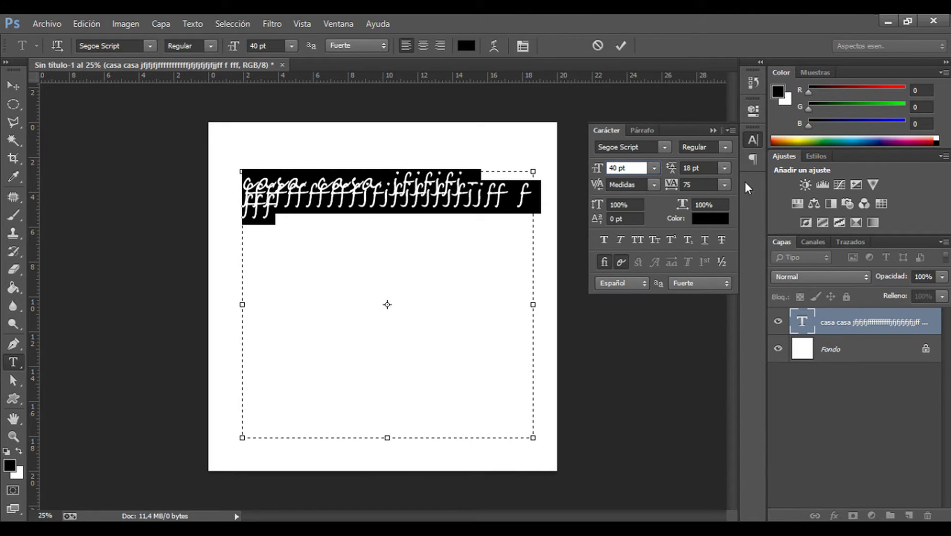
pyautogui.click(726, 169)
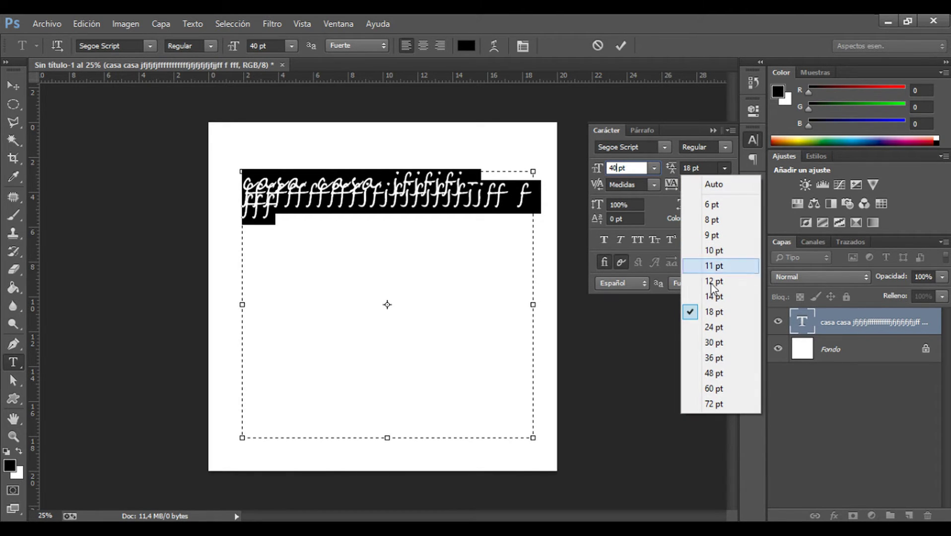
pyautogui.click(714, 373)
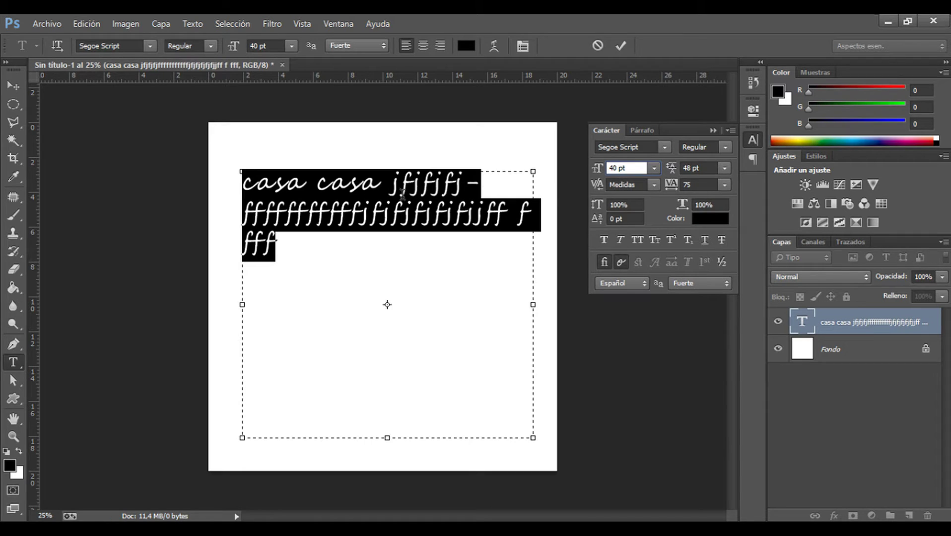
# Reselect the whole paragraph and set the tracking of its characters to 0
pyautogui.click(351, 186)
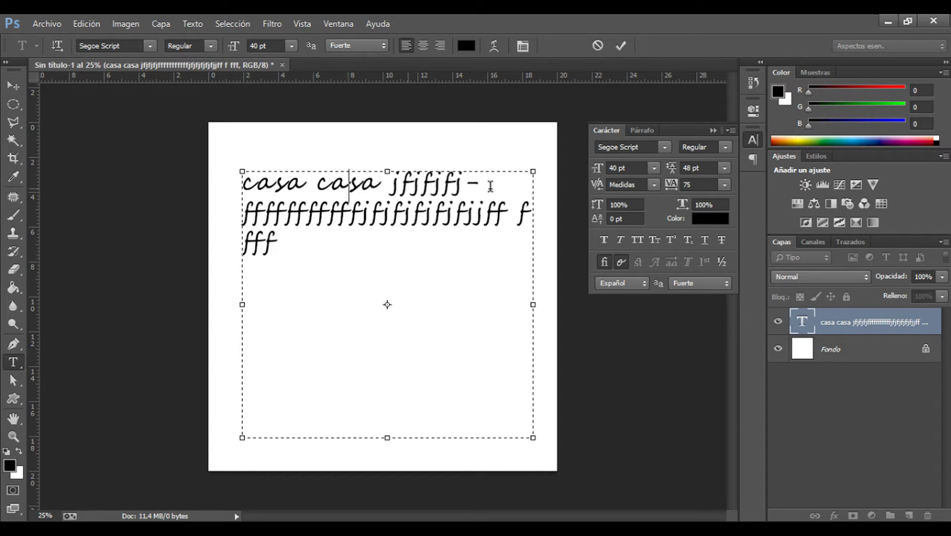
pyautogui.click(688, 185)
pyautogui.write('75')
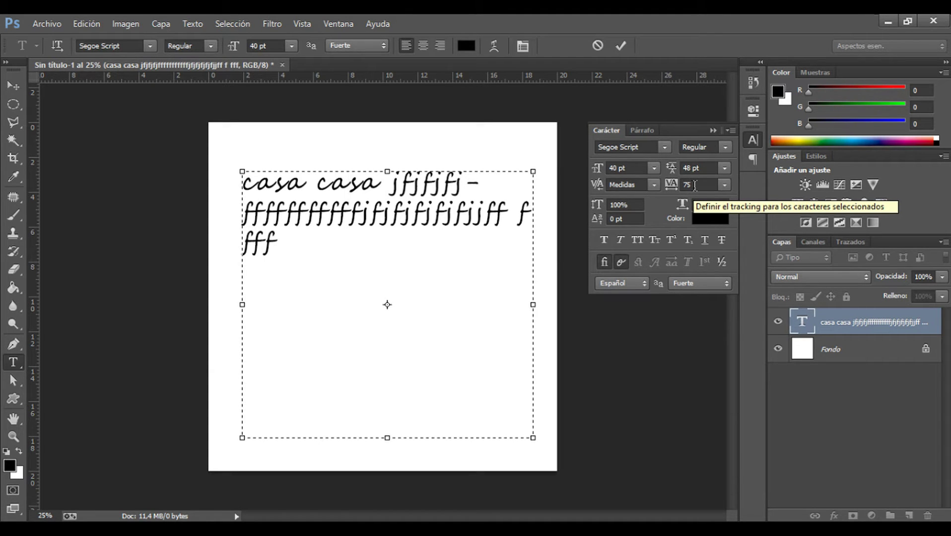
pyautogui.click(309, 238)
pyautogui.keyDown('shift'); pyautogui.click(231, 190); pyautogui.keyUp('shift')
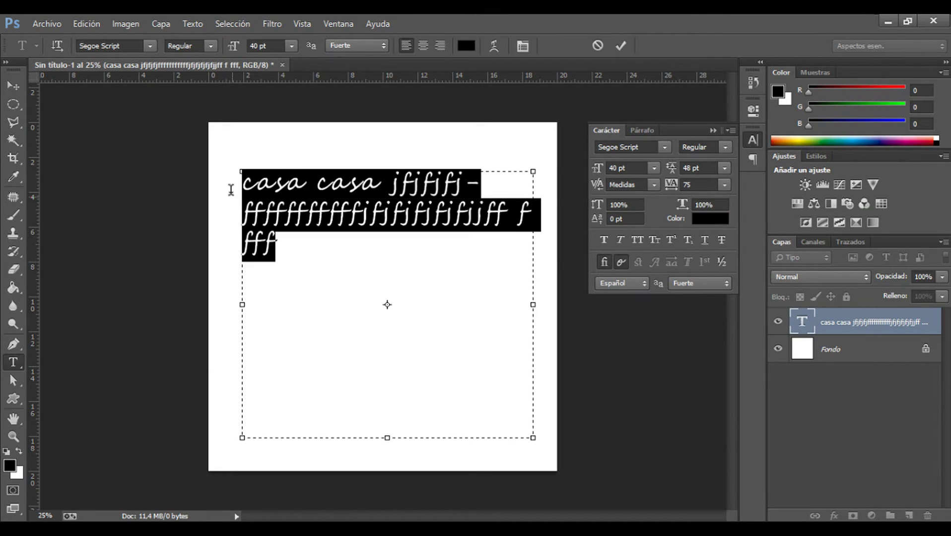
pyautogui.click(725, 185)
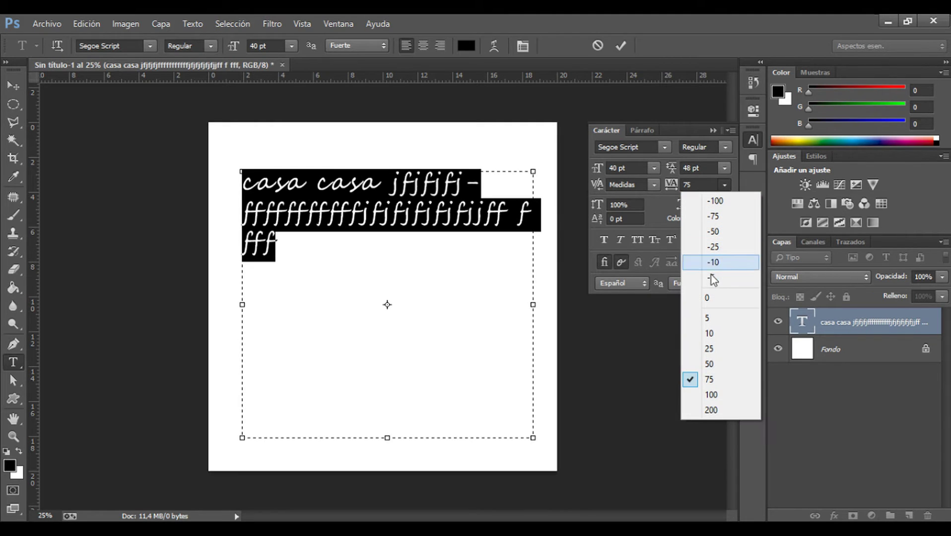
pyautogui.click(714, 298)
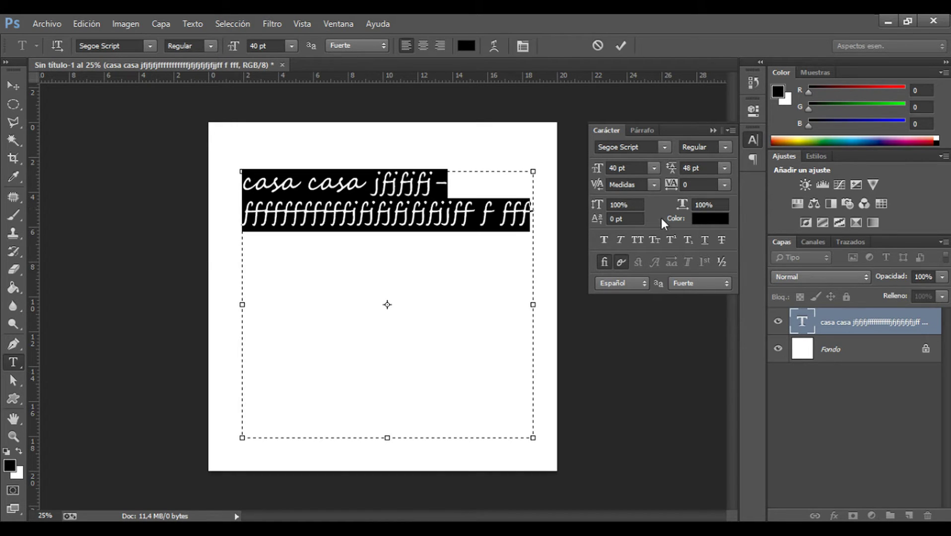
# Change the colour of the selected paragraph text to bright red
pyautogui.click(703, 225)
pyautogui.click(736, 211)
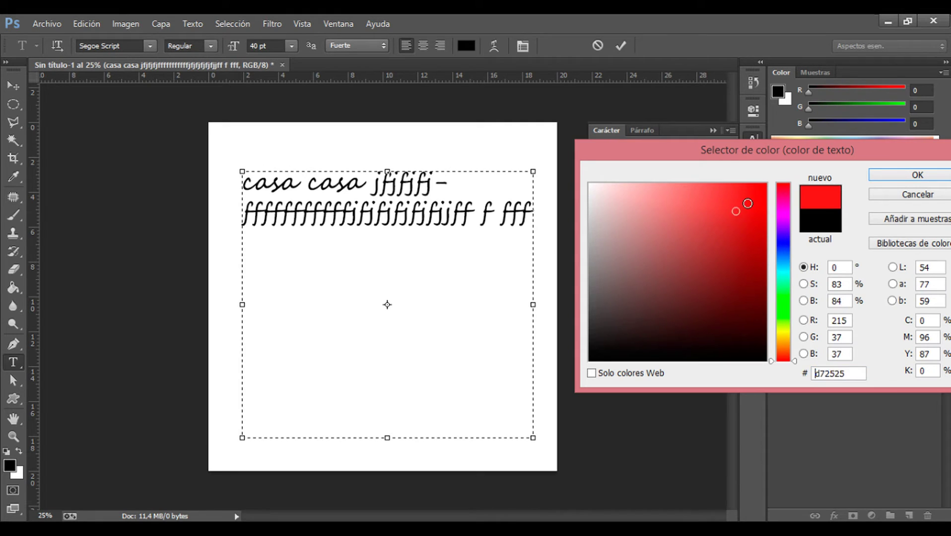
pyautogui.click(747, 203)
pyautogui.click(893, 178)
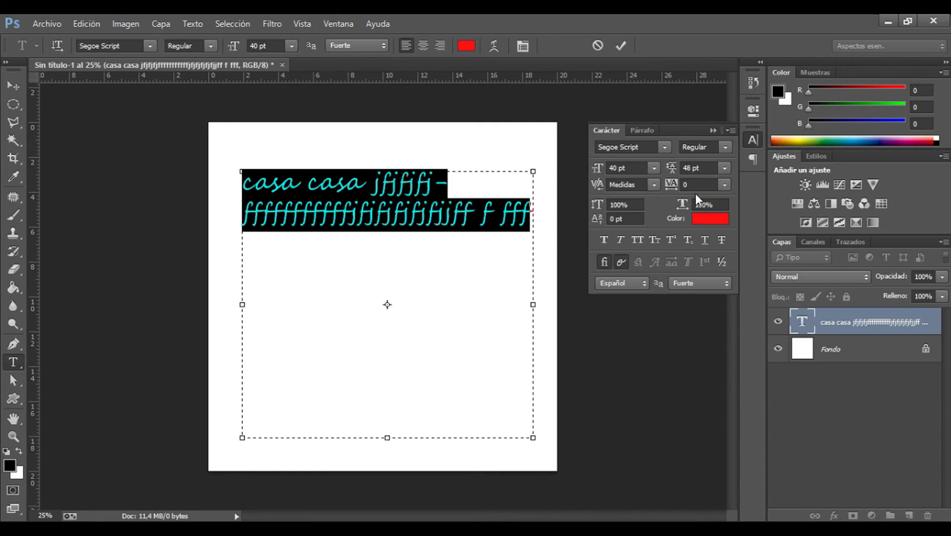
pyautogui.click(524, 220)
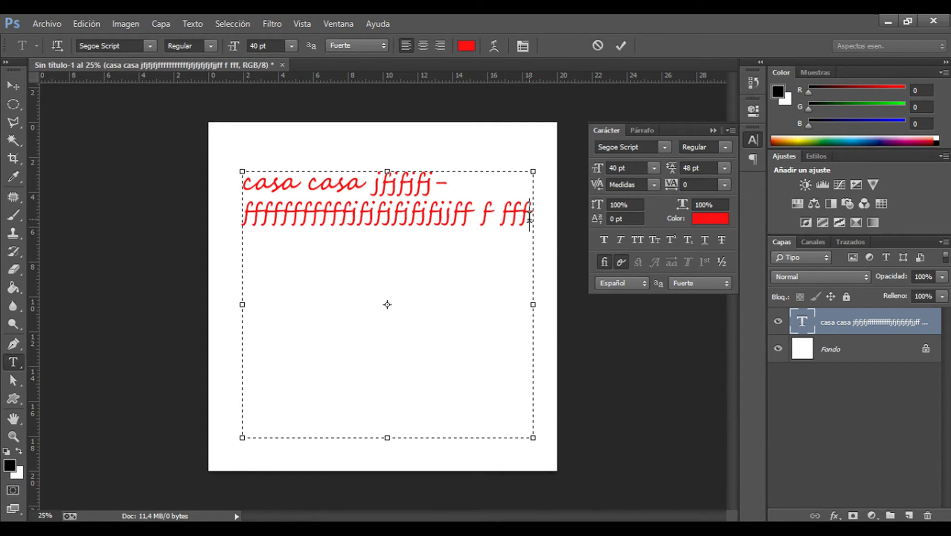
# Reselect the whole paragraph and try faux bold, faux italic, underline and strikethrough on it in turn
pyautogui.moveTo(529, 219); pyautogui.dragTo(244, 176)
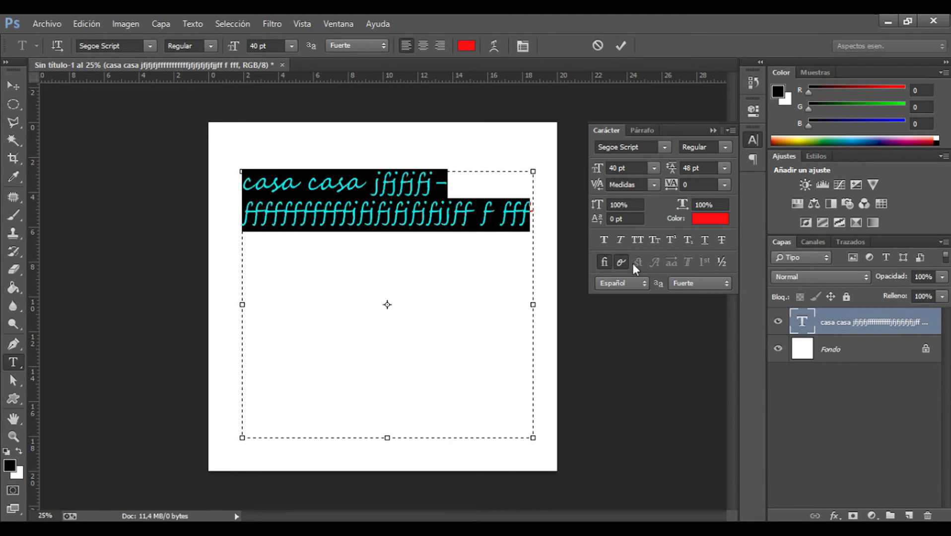
pyautogui.click(611, 246)
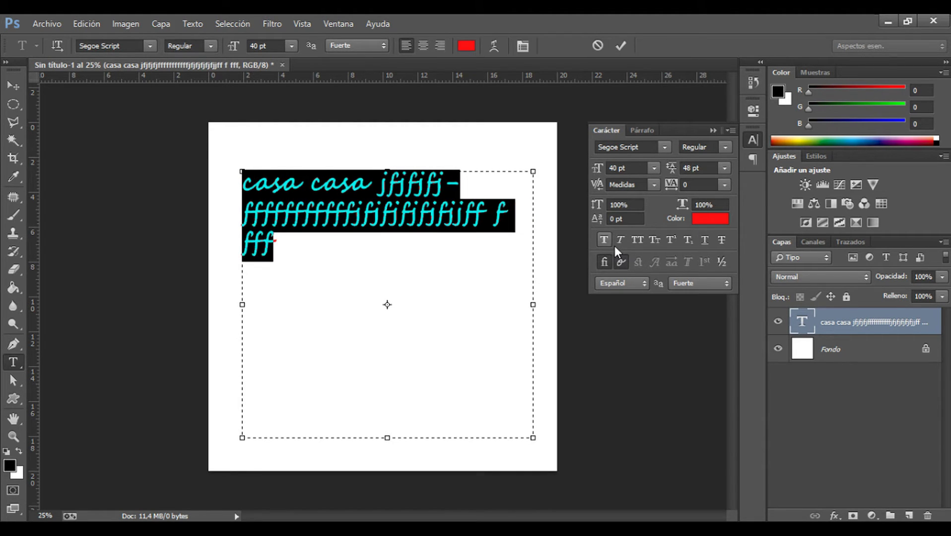
pyautogui.click(622, 243)
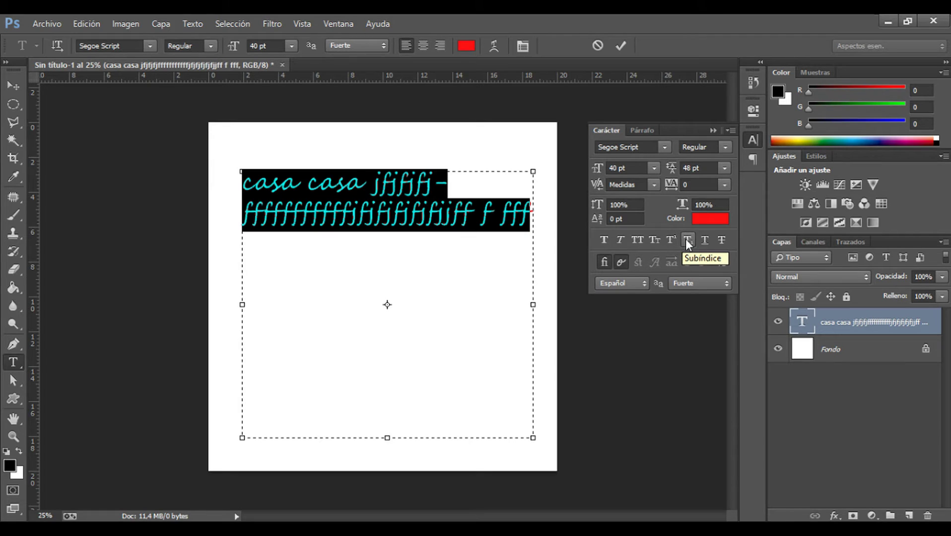
pyautogui.click(705, 240)
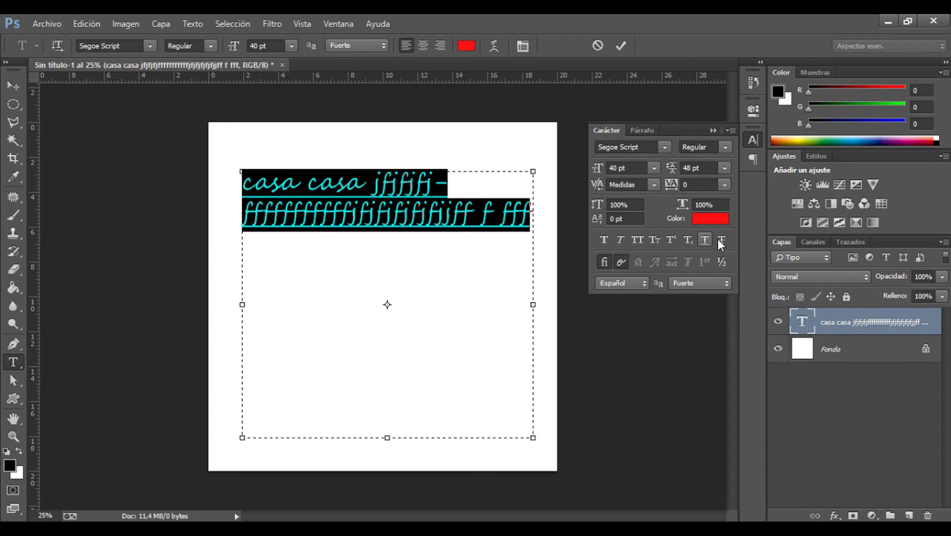
pyautogui.click(720, 240)
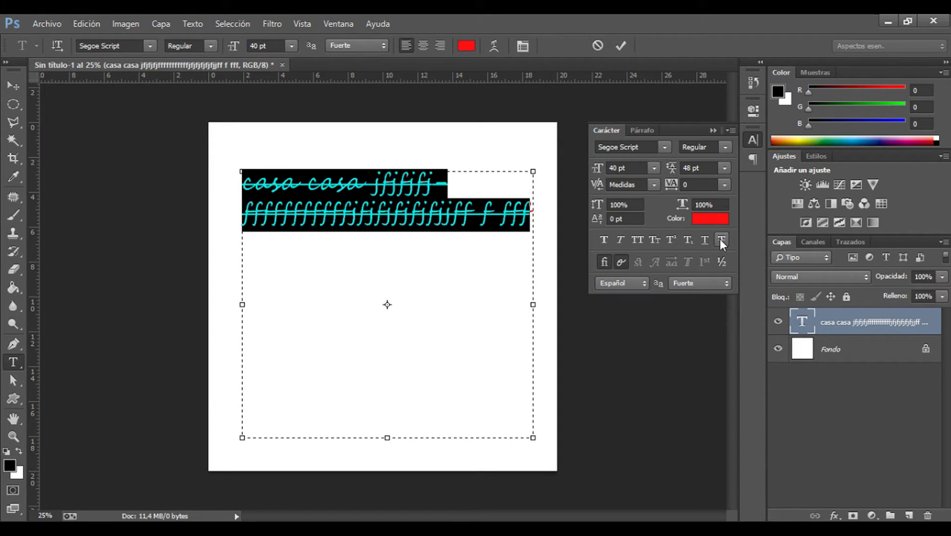
pyautogui.click(721, 239)
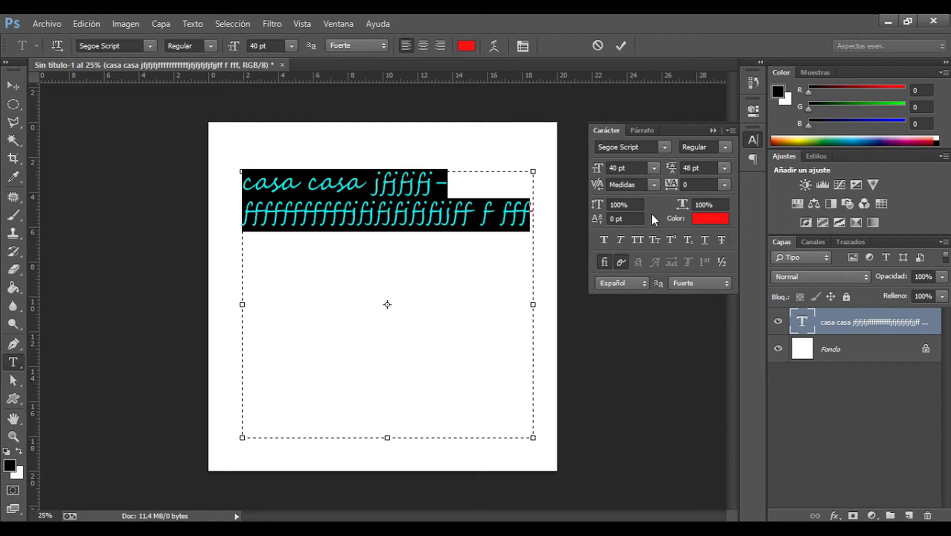
# Justify the selected paragraph with its last line aligned left, then return to the character settings and keep the text selected
pyautogui.click(652, 131)
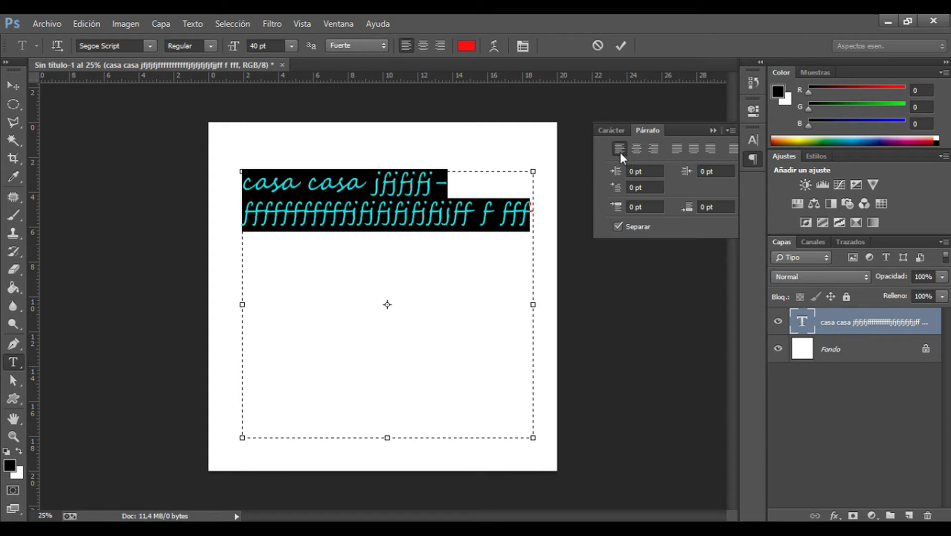
pyautogui.click(675, 151)
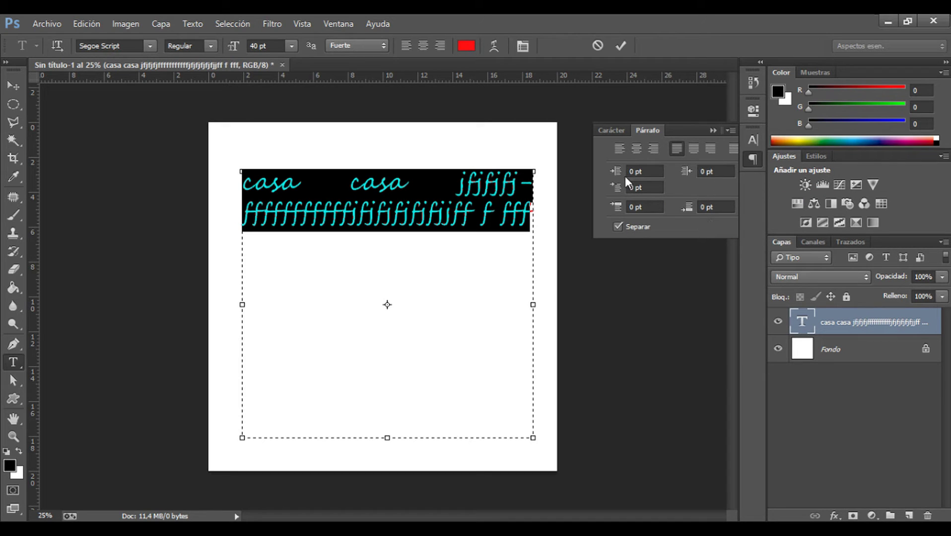
pyautogui.click(612, 131)
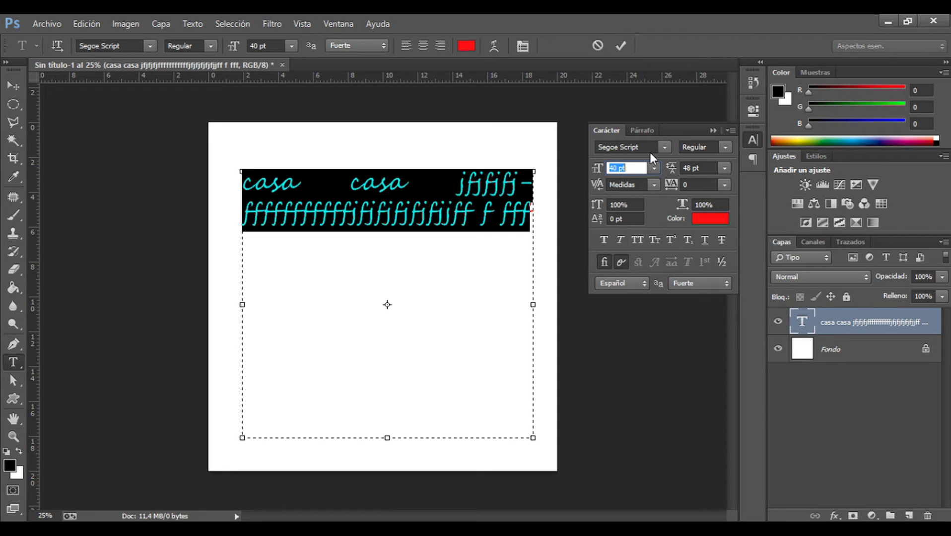
pyautogui.click(804, 324)
pyautogui.doubleClick(804, 323)
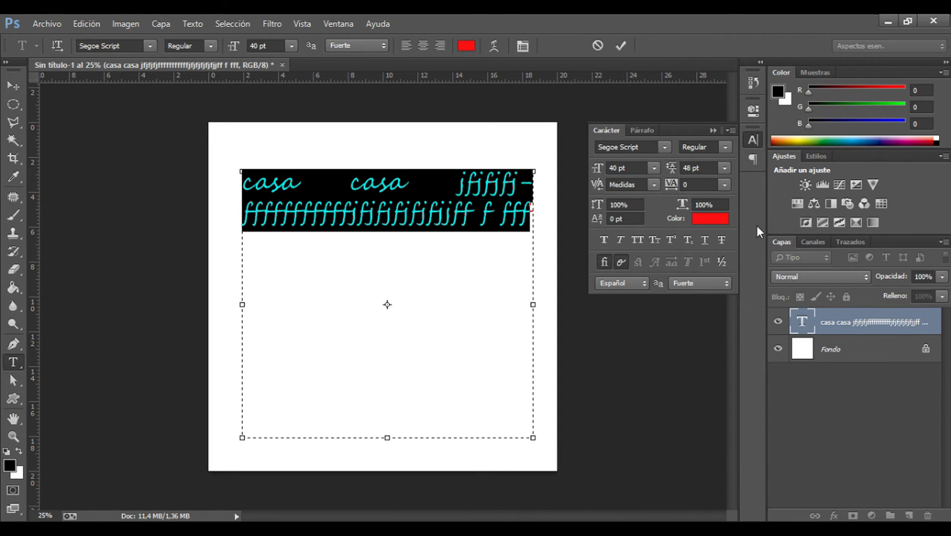
# Try the Arco, Bóveda and Bandera text warp styles on the paragraph
pyautogui.click(494, 46)
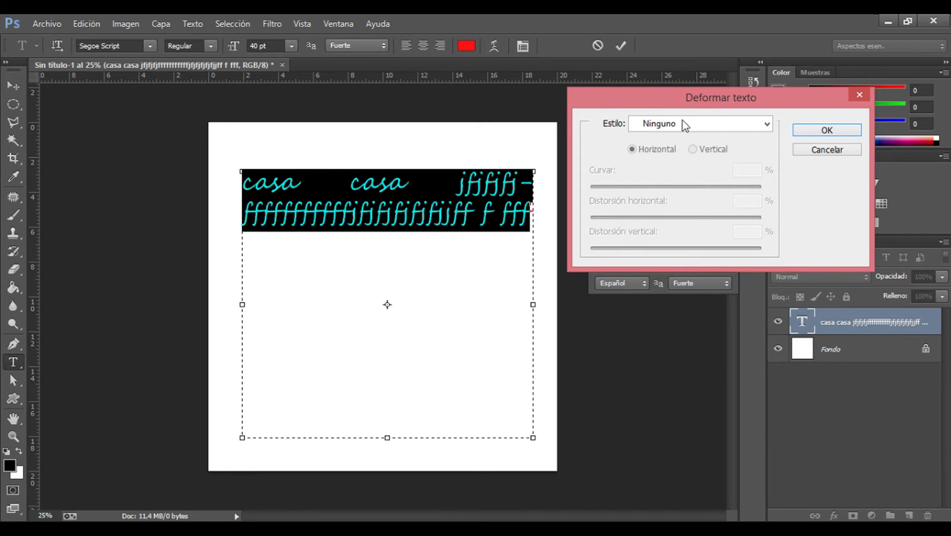
pyautogui.click(714, 124)
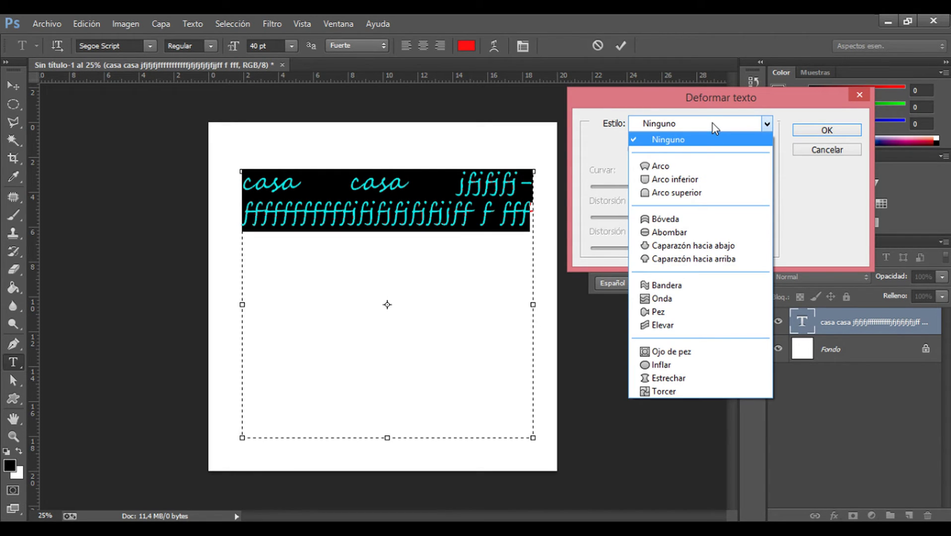
pyautogui.click(689, 164)
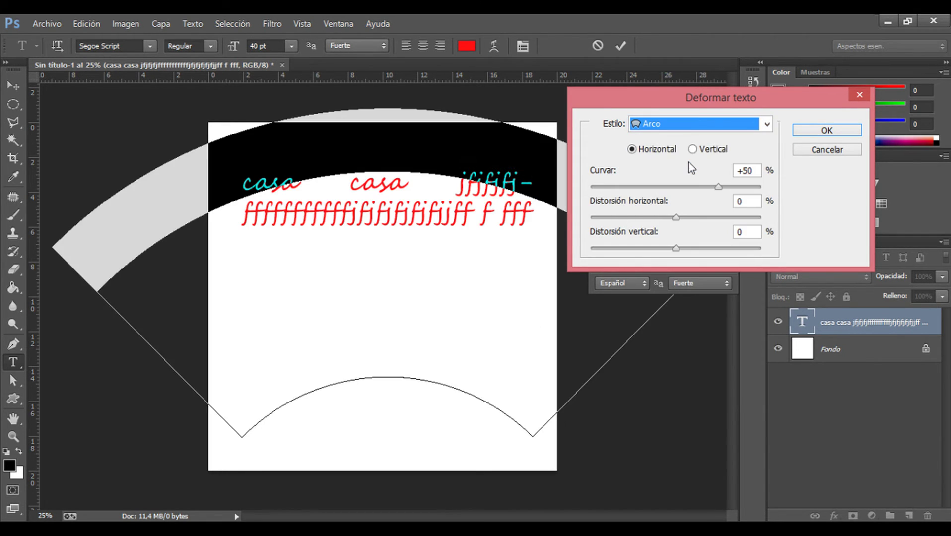
pyautogui.click(681, 125)
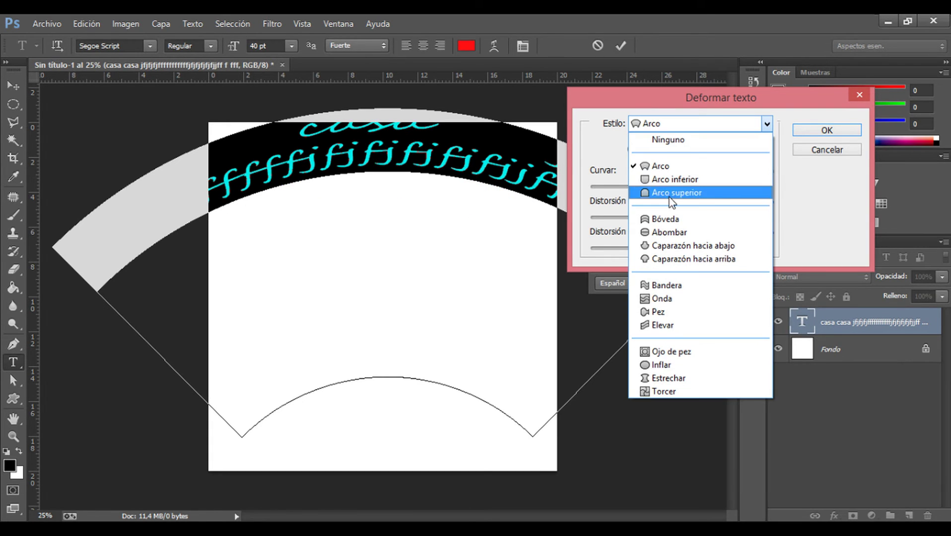
pyautogui.click(677, 218)
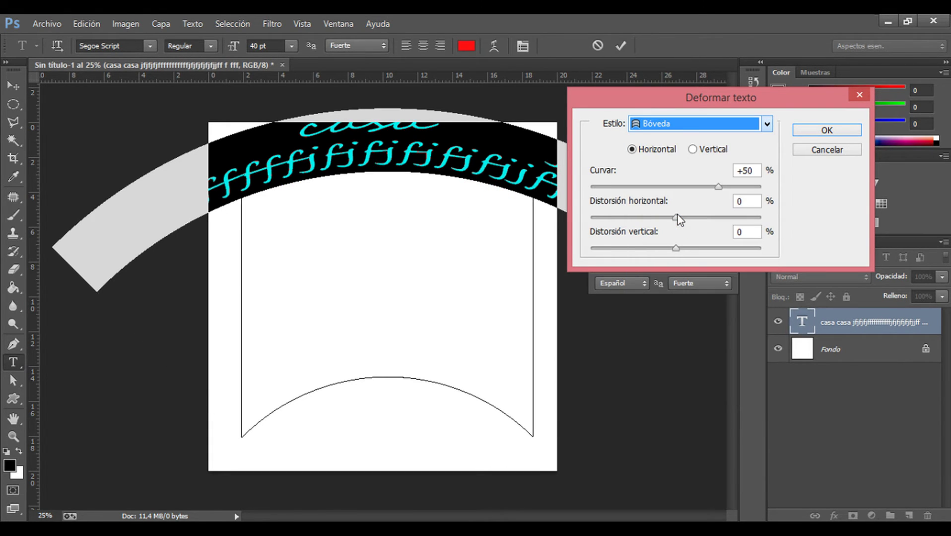
pyautogui.click(689, 127)
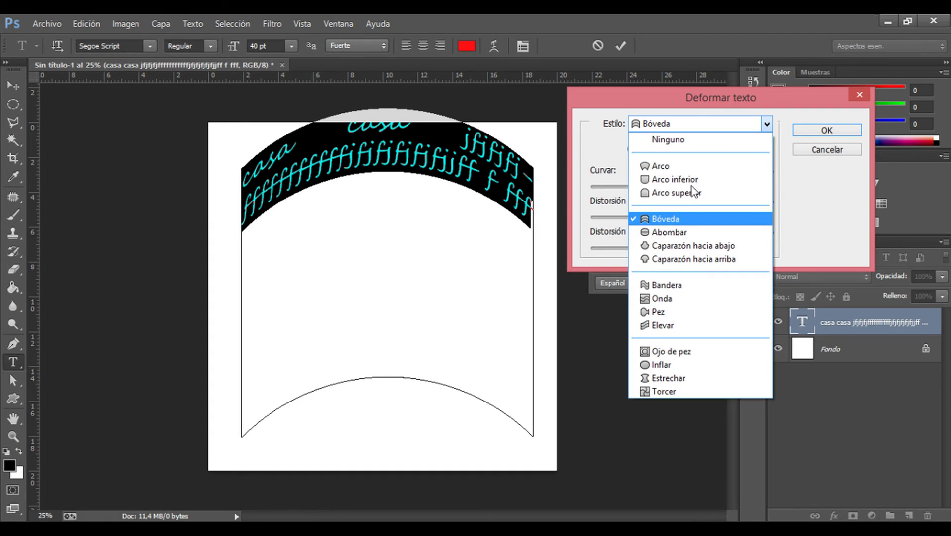
pyautogui.click(692, 287)
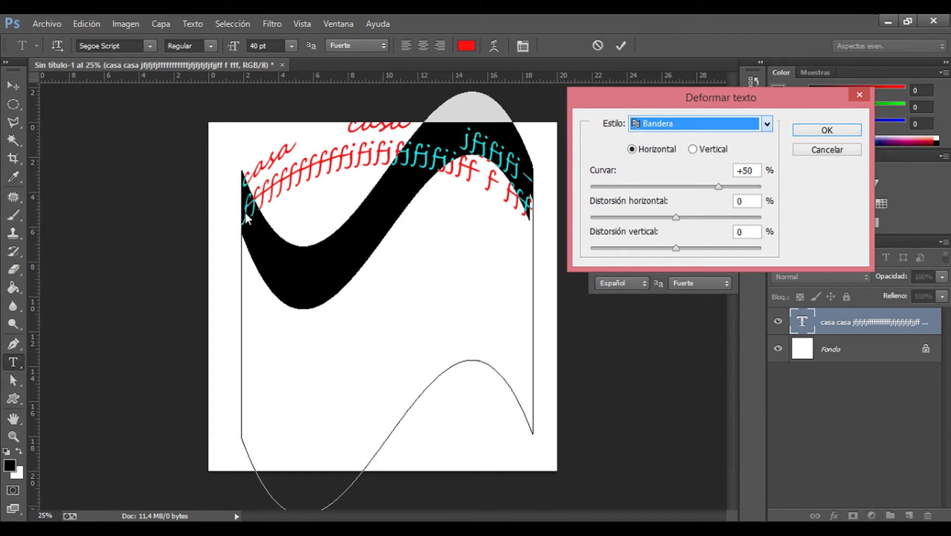
# Try the Arco warp with a horizontal bend of -42% on the paragraph, then cancel the warp
pyautogui.click(693, 124)
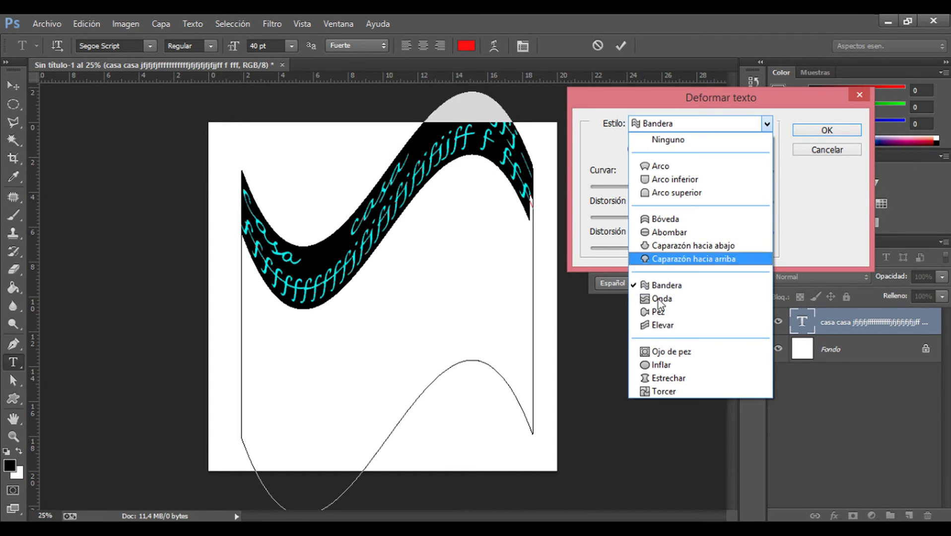
pyautogui.click(670, 170)
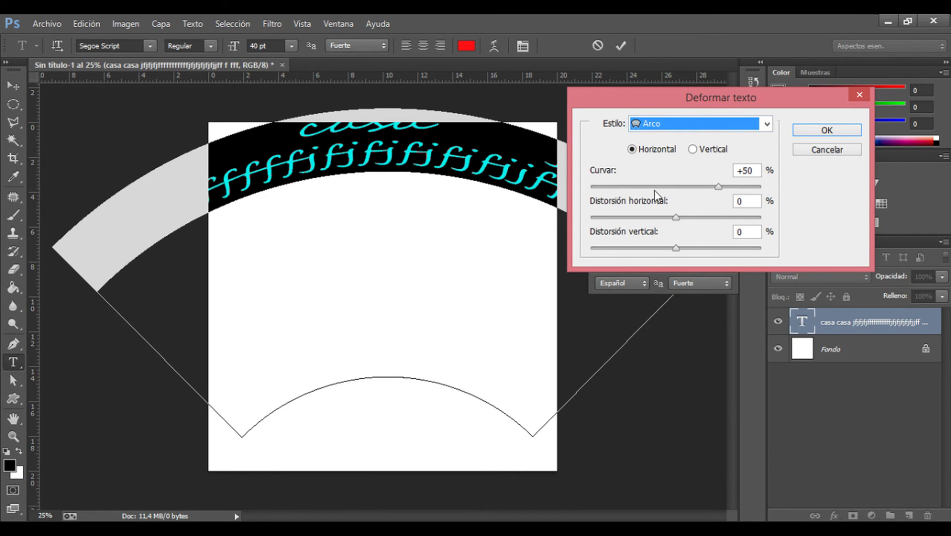
pyautogui.moveTo(653, 188)
pyautogui.mouseDown()
pyautogui.moveTo(622, 187)
pyautogui.moveTo(701, 190)
pyautogui.moveTo(640, 188)
pyautogui.mouseUp()
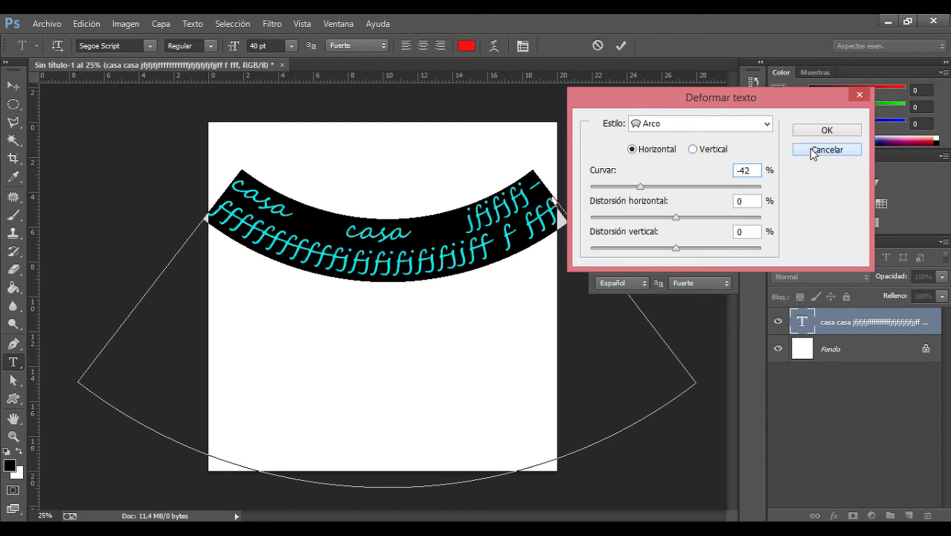
pyautogui.click(826, 150)
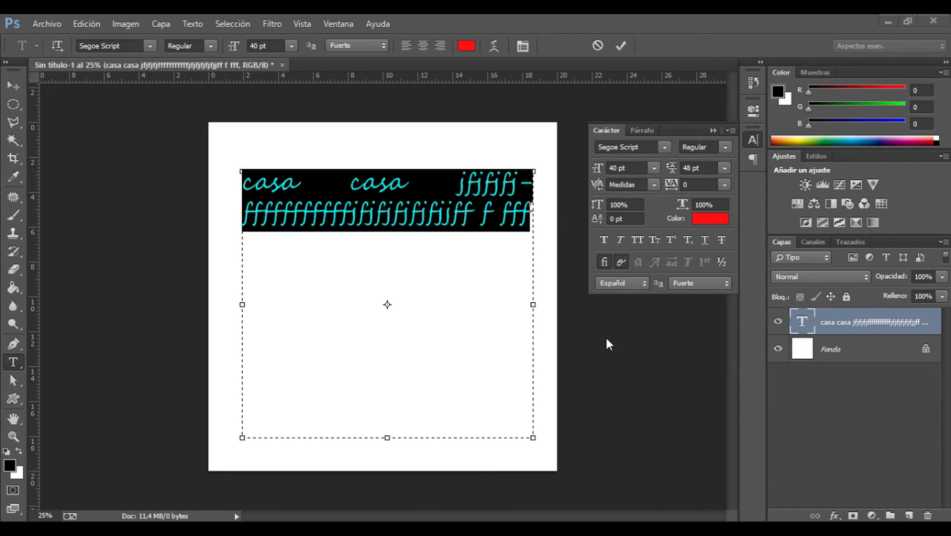
# Commit the text edit, open the text layer's blending options and move the dialog clear of the text
pyautogui.doubleClick(803, 325)
pyautogui.click(803, 325)
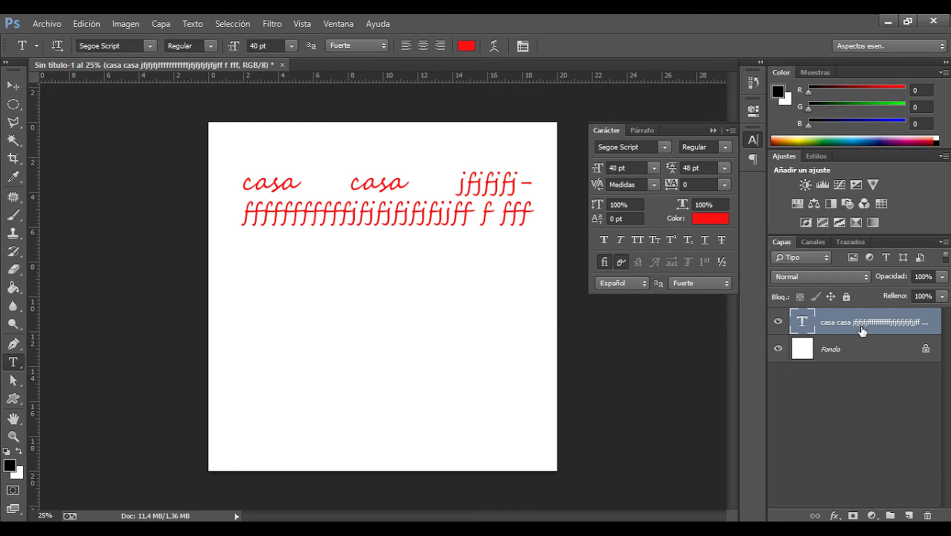
pyautogui.rightClick(801, 325)
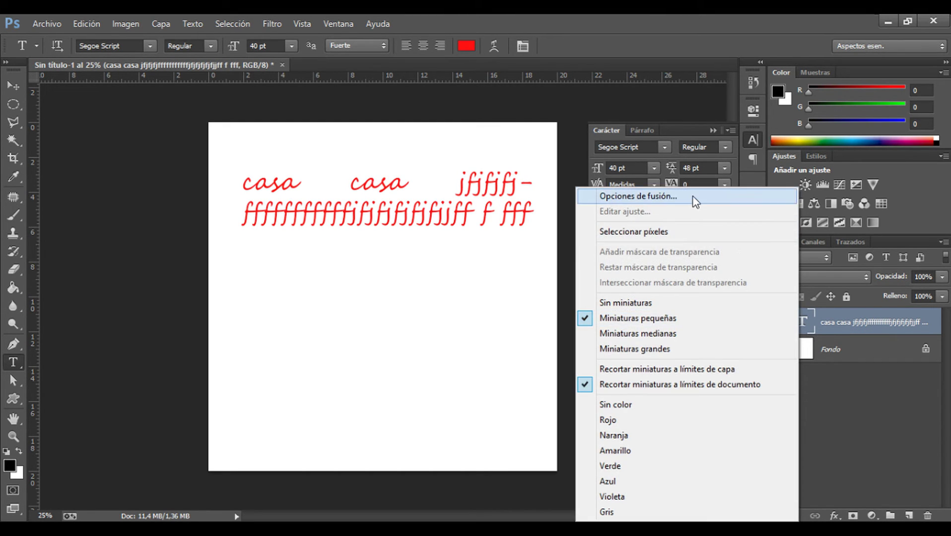
pyautogui.click(693, 195)
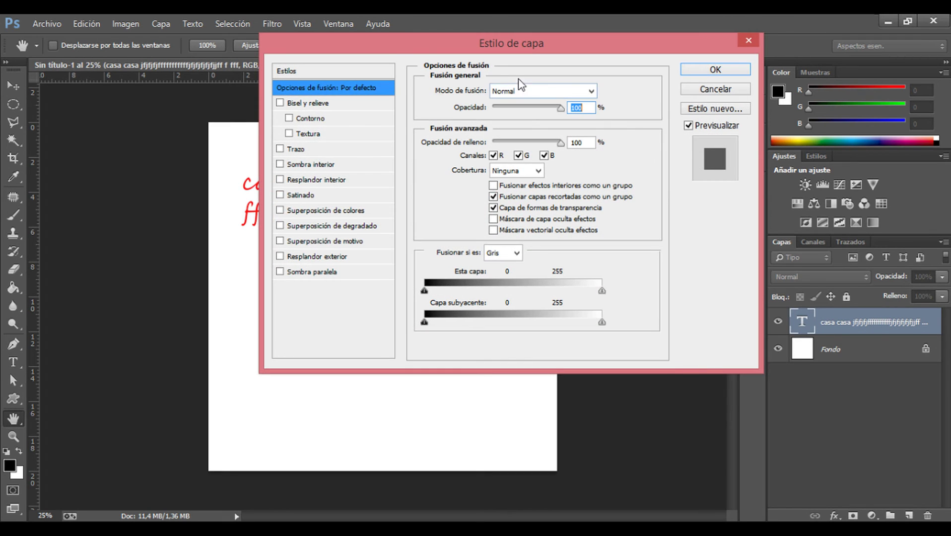
pyautogui.moveTo(394, 39); pyautogui.dragTo(585, 64)
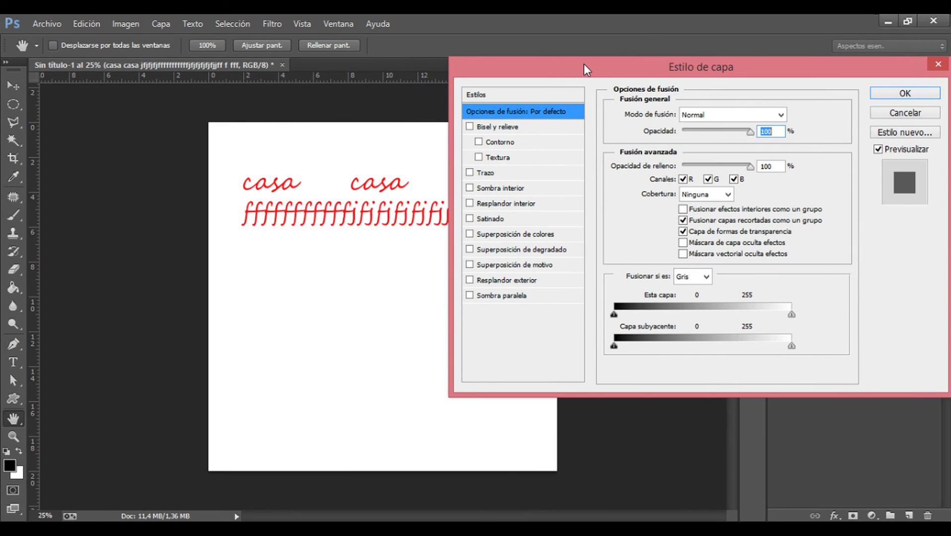
# Try a 21 px exterior stroke on the text layer, then turn the stroke off
pyautogui.click(489, 172)
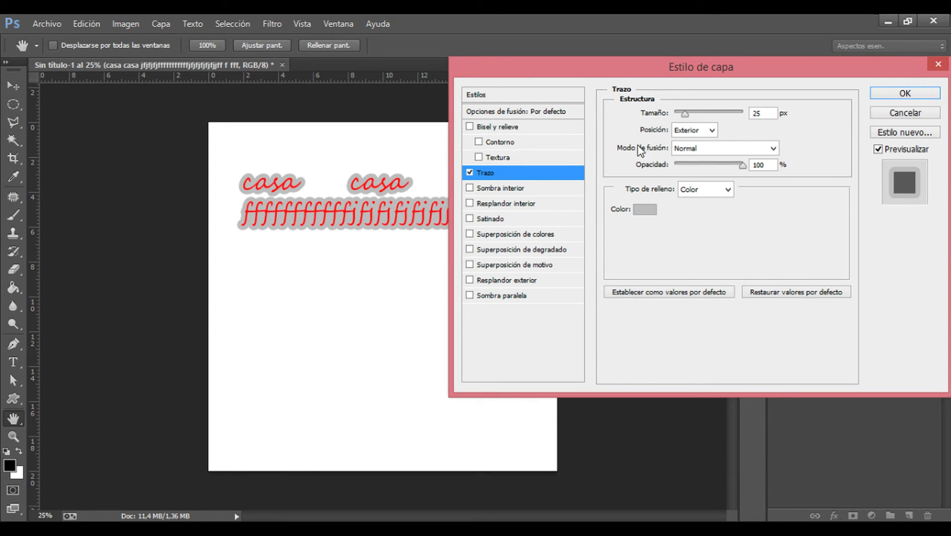
pyautogui.click(712, 131)
pyautogui.click(708, 134)
pyautogui.moveTo(692, 116)
pyautogui.mouseDown()
pyautogui.moveTo(700, 116)
pyautogui.moveTo(682, 116)
pyautogui.mouseUp()
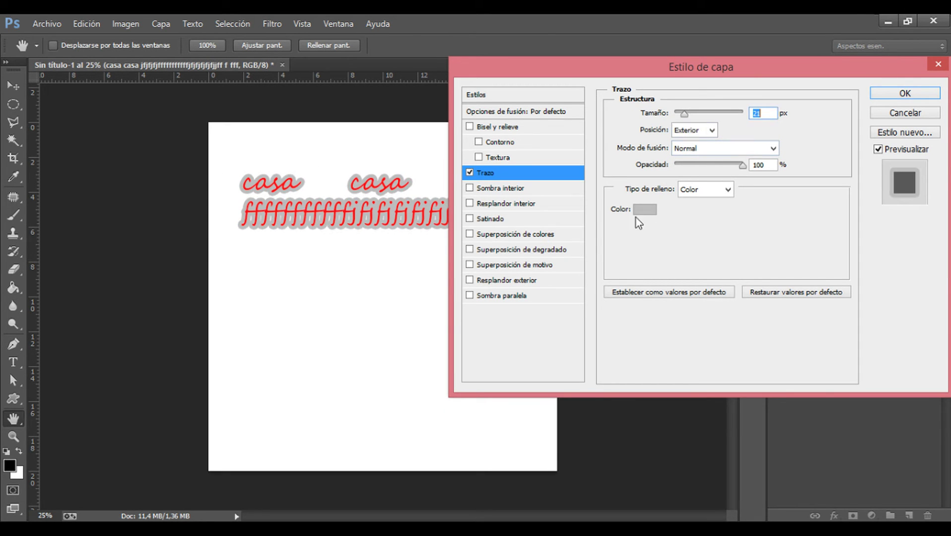
pyautogui.click(471, 173)
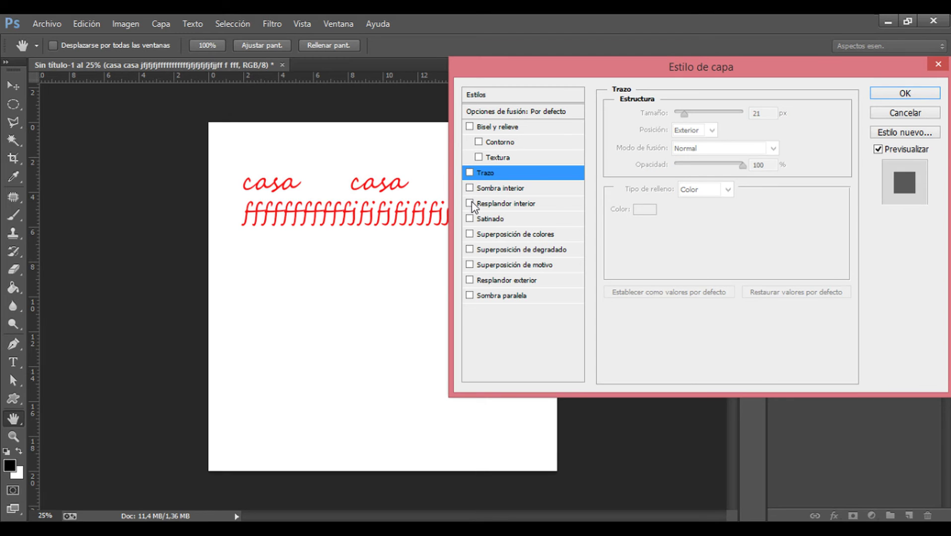
# Add a drop shadow to the text with an angle of -146°, a distance of 19 px and a size of 10 px
pyautogui.click(469, 296)
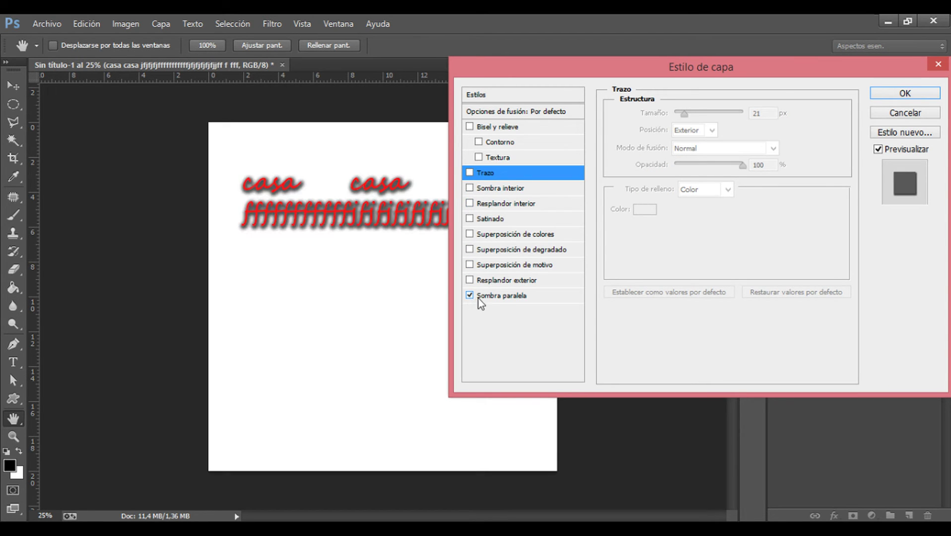
pyautogui.click(502, 297)
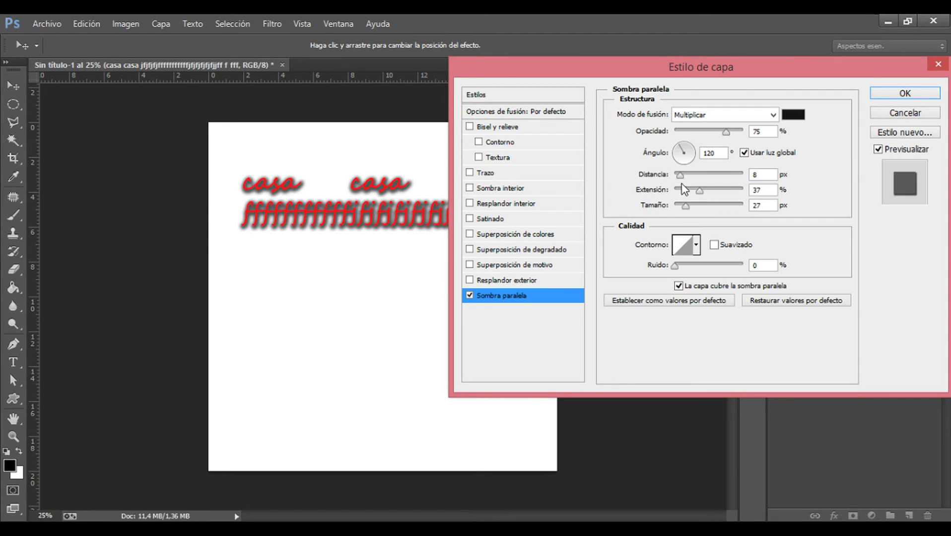
pyautogui.click(676, 161)
pyautogui.moveTo(686, 206); pyautogui.dragTo(688, 178)
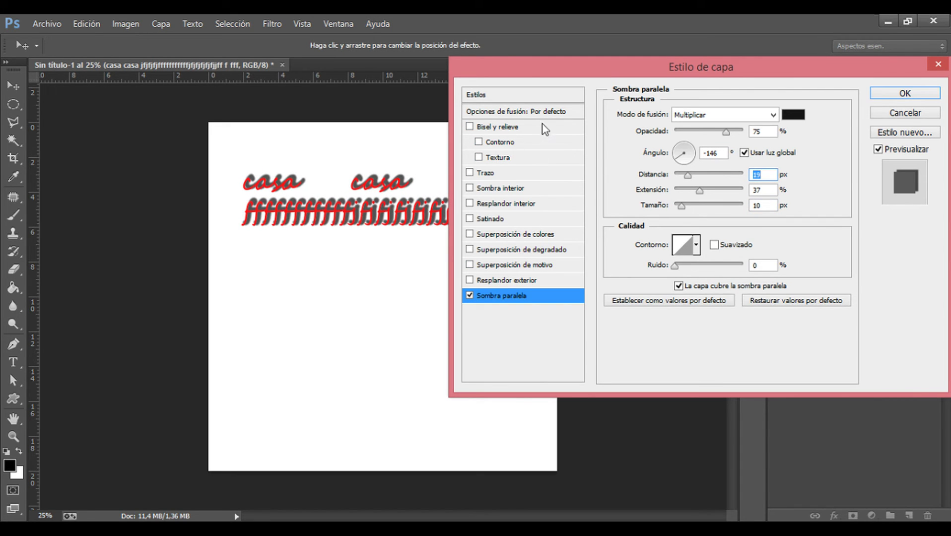
# Try a pattern overlay, a gradient overlay, and bevel and emboss on the text layer, then cancel the layer style changes
pyautogui.click(548, 266)
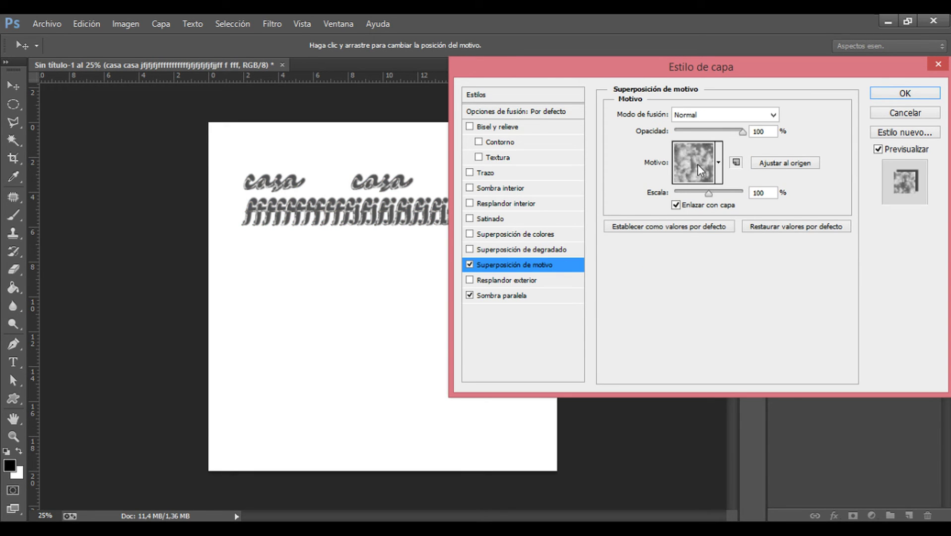
pyautogui.click(470, 264)
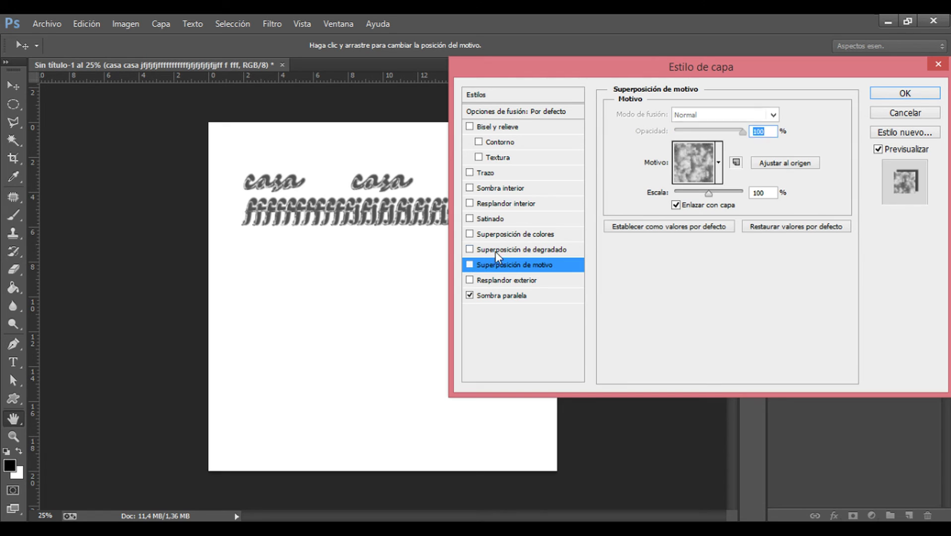
pyautogui.click(506, 248)
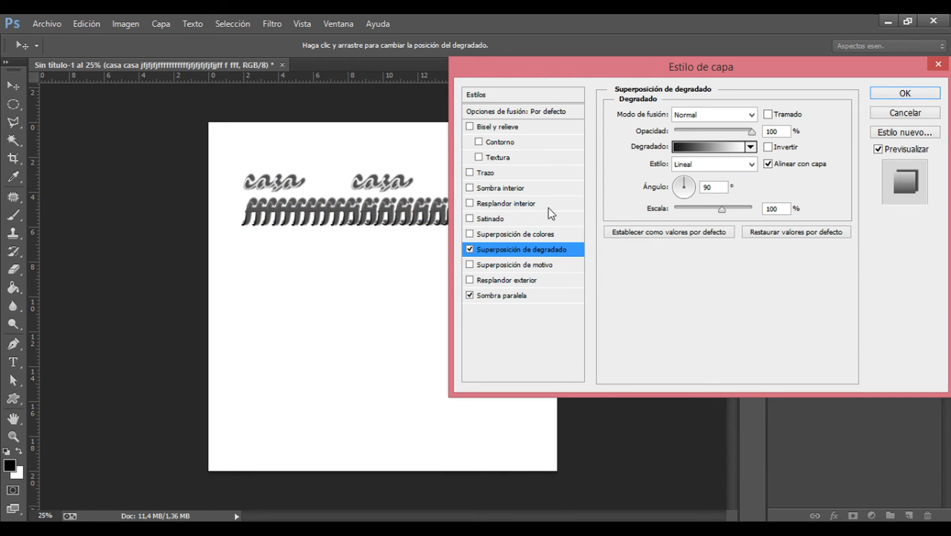
pyautogui.click(471, 249)
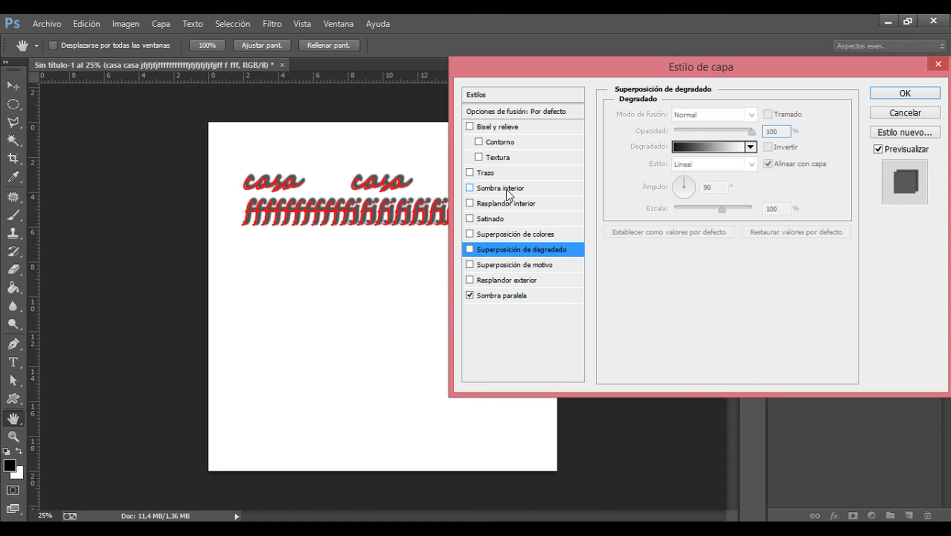
pyautogui.click(487, 128)
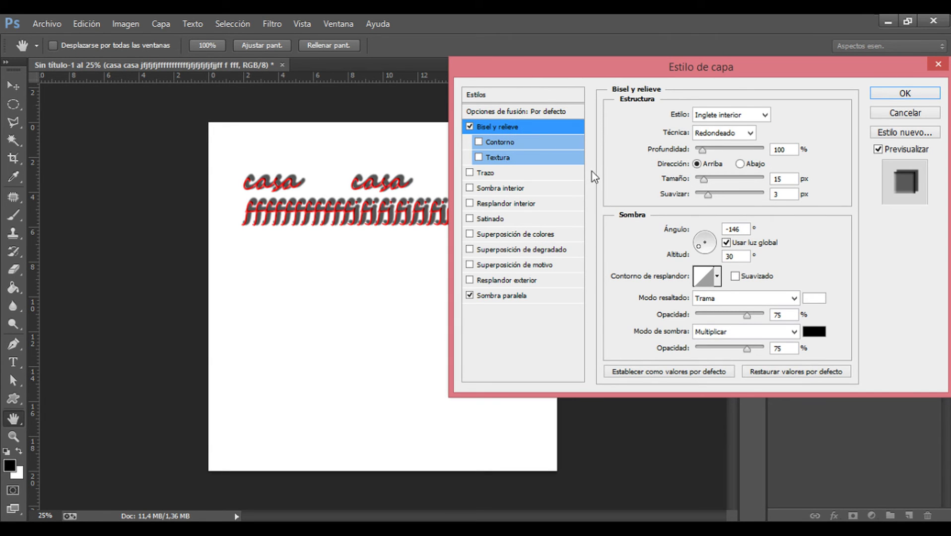
pyautogui.press('Escape')
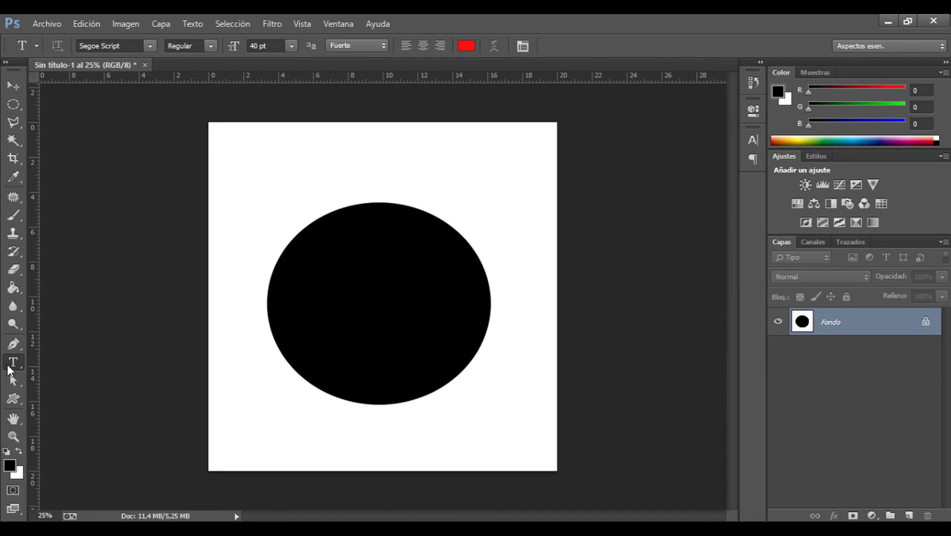
# Create a "casa asa" text selection across the middle of the black ellipse with the Horizontal Type Mask tool
pyautogui.rightClick(7, 364)
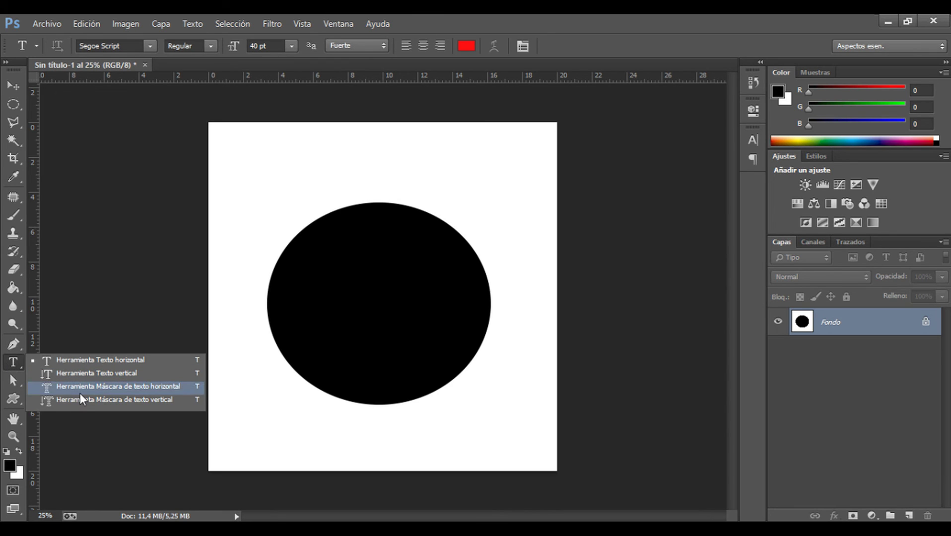
pyautogui.click(129, 389)
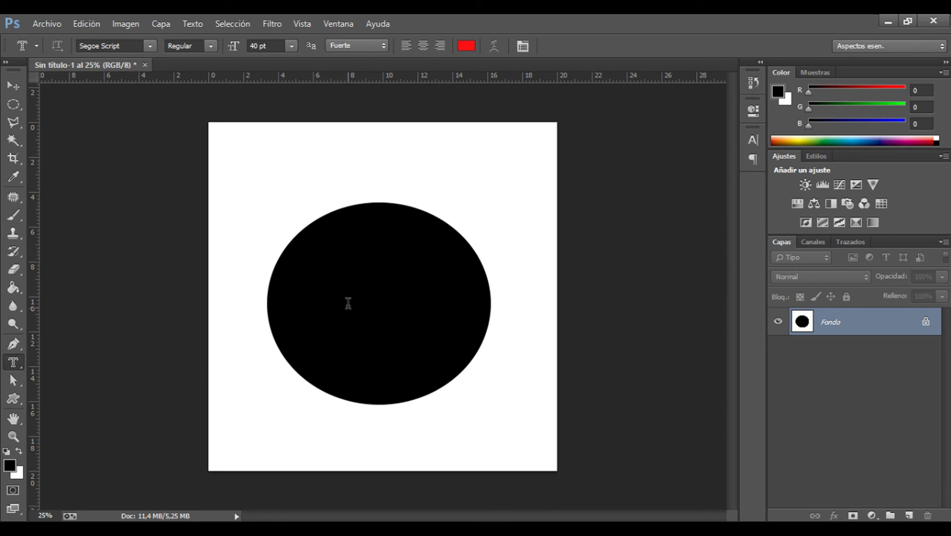
pyautogui.click(362, 301)
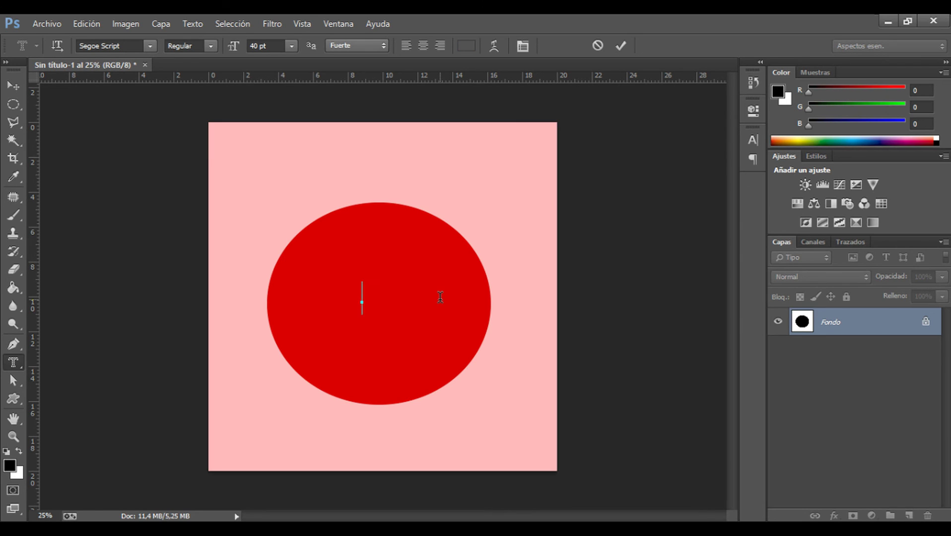
pyautogui.write('casa asa')
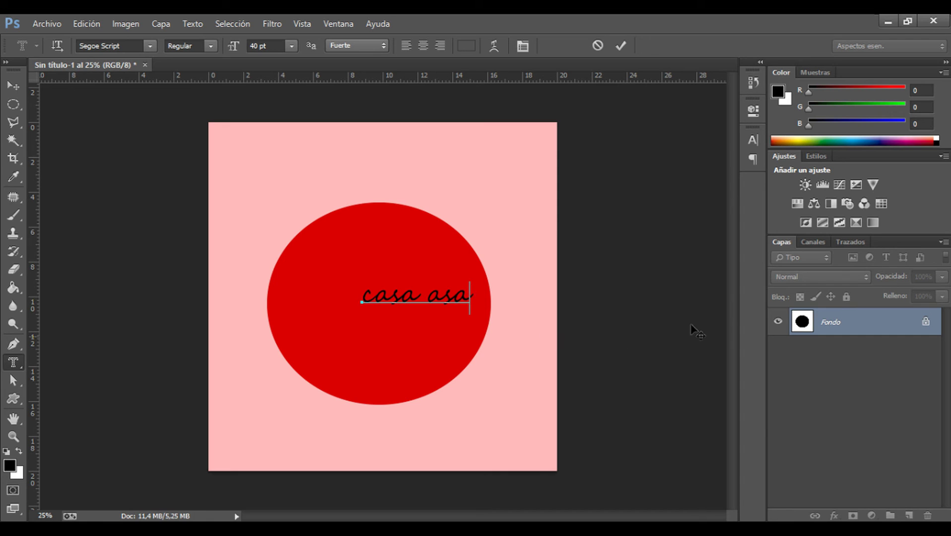
pyautogui.click(824, 322)
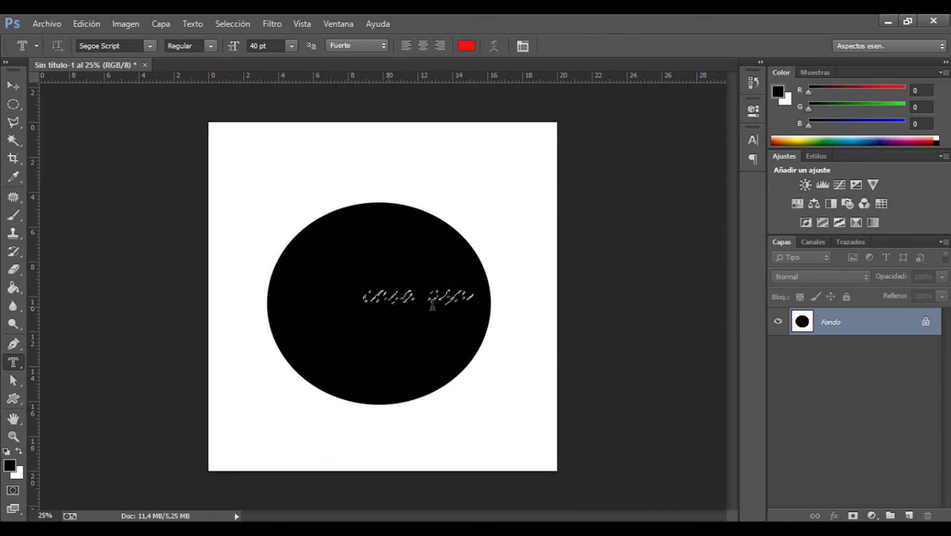
# Paint the "casa a" part of the text selection white with the 400 px brush, then remove the selection
pyautogui.press('b')
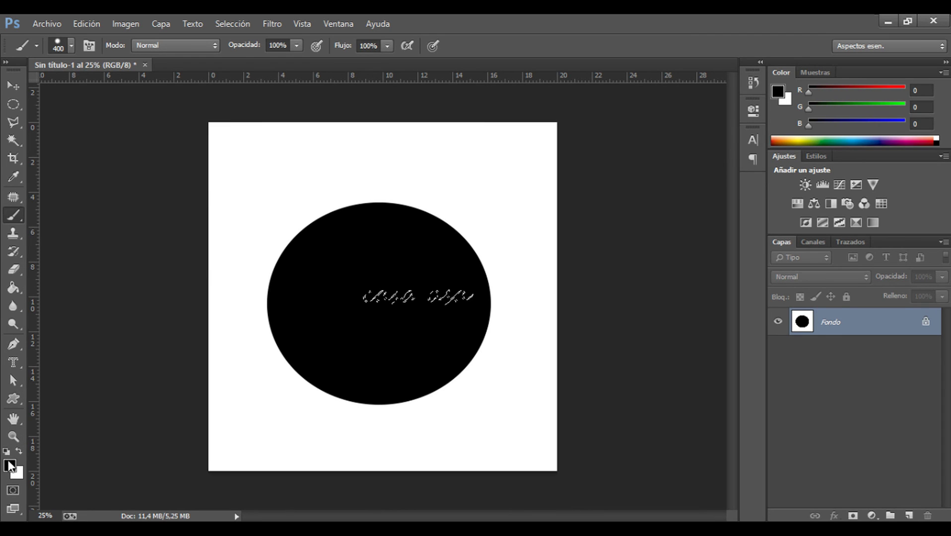
pyautogui.click(18, 452)
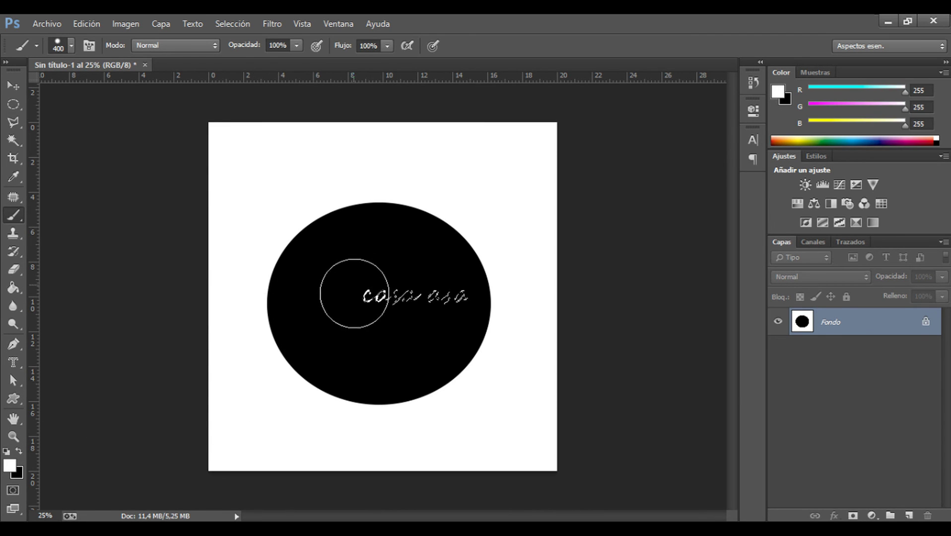
pyautogui.moveTo(350, 295)
pyautogui.mouseDown()
pyautogui.moveTo(375, 282)
pyautogui.moveTo(390, 285)
pyautogui.moveTo(383, 299)
pyautogui.moveTo(391, 275)
pyautogui.moveTo(389, 293)
pyautogui.moveTo(371, 300)
pyautogui.moveTo(411, 294)
pyautogui.mouseUp()
pyautogui.moveTo(407, 292); pyautogui.dragTo(399, 298)
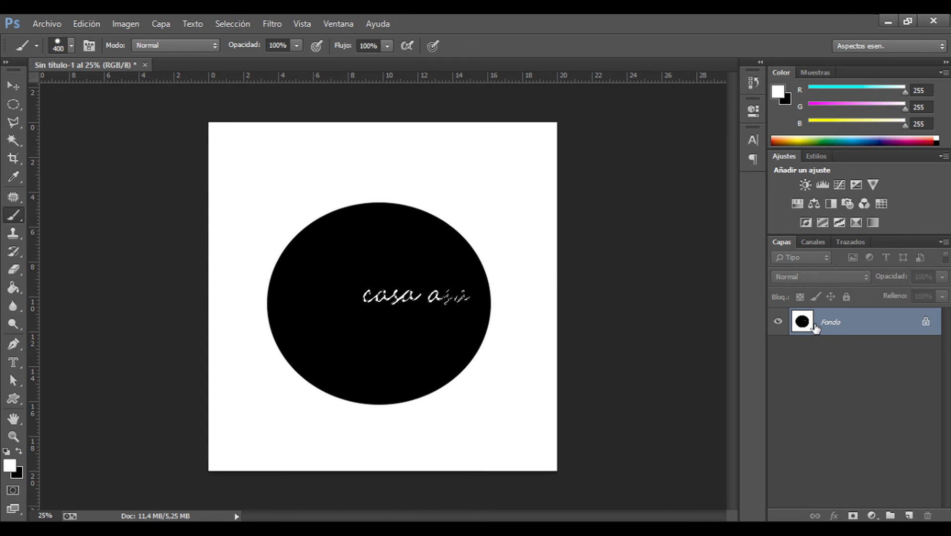
pyautogui.hotkey('ctrl', 'z')
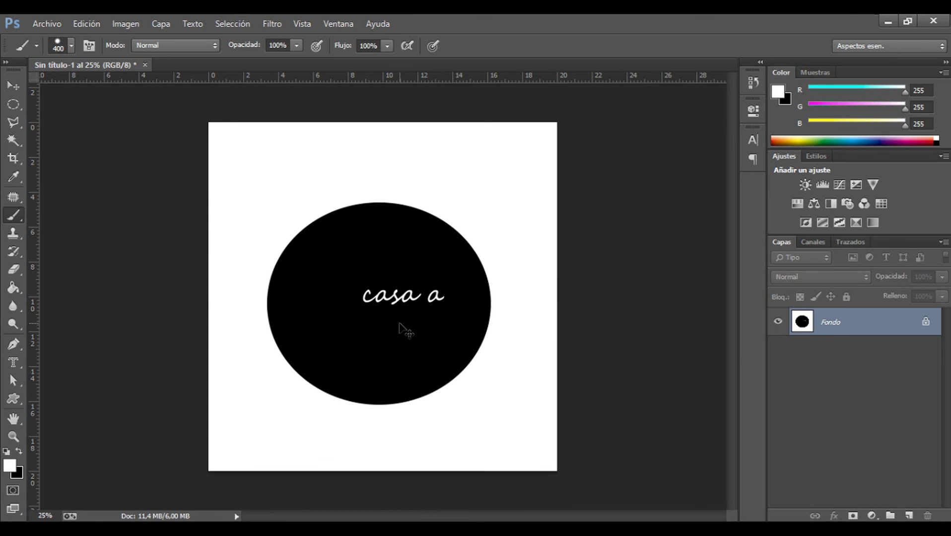